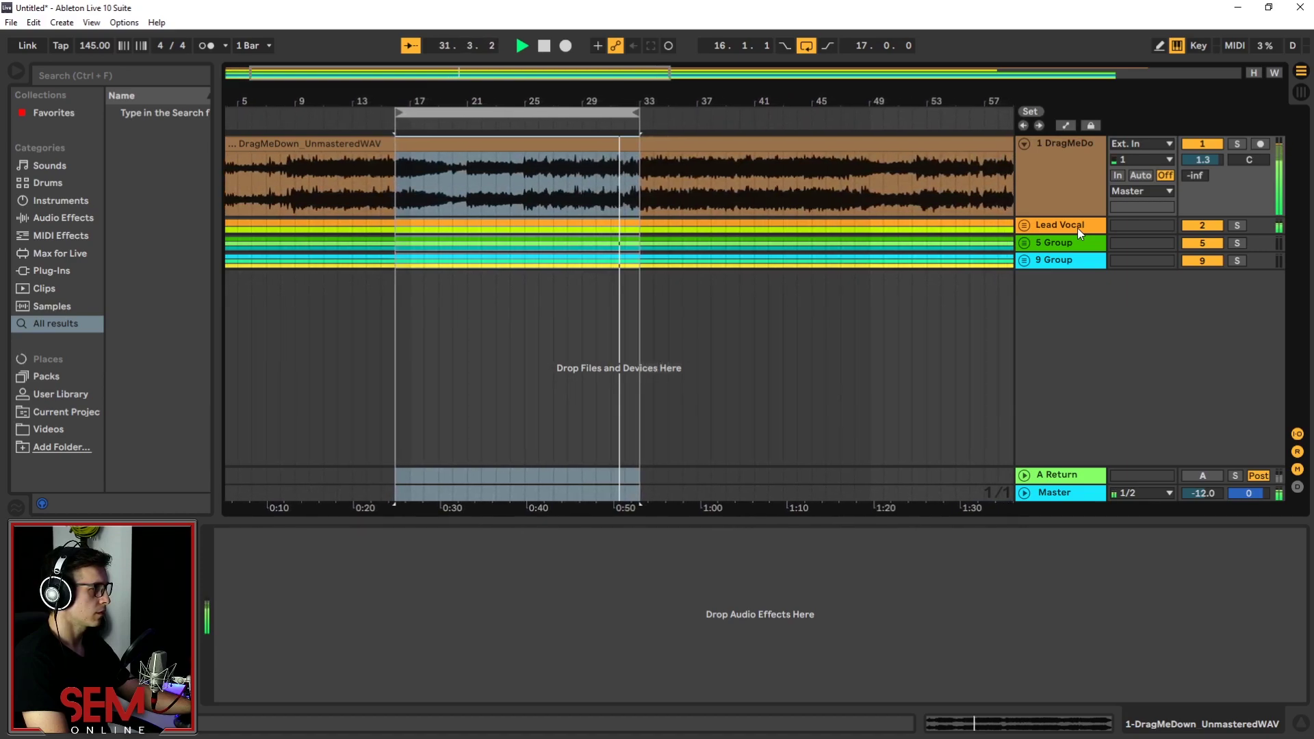
Stop playback, unfold the Lead Vocal group and show the tracks in Session View.
{"action": "key", "text": "space"}
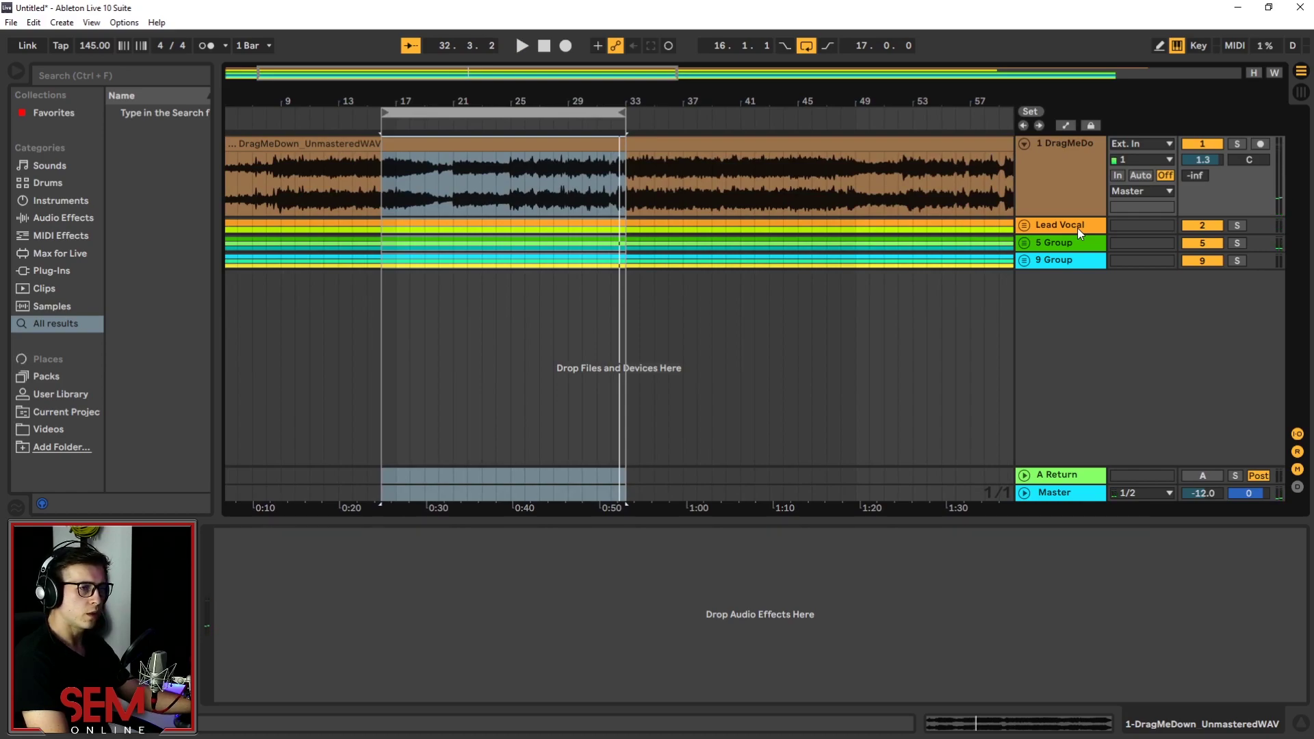
{"action": "left_click", "coordinate": [1023, 226]}
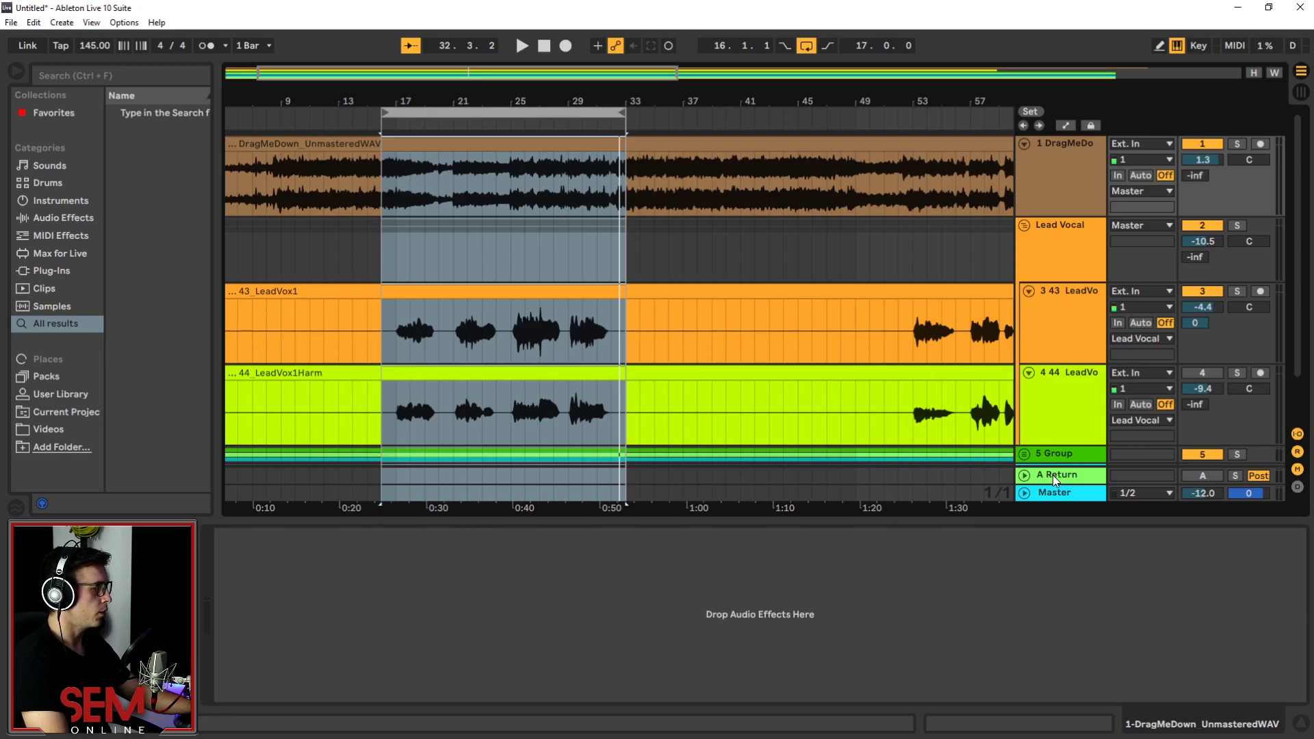
{"action": "key", "text": "Tab"}
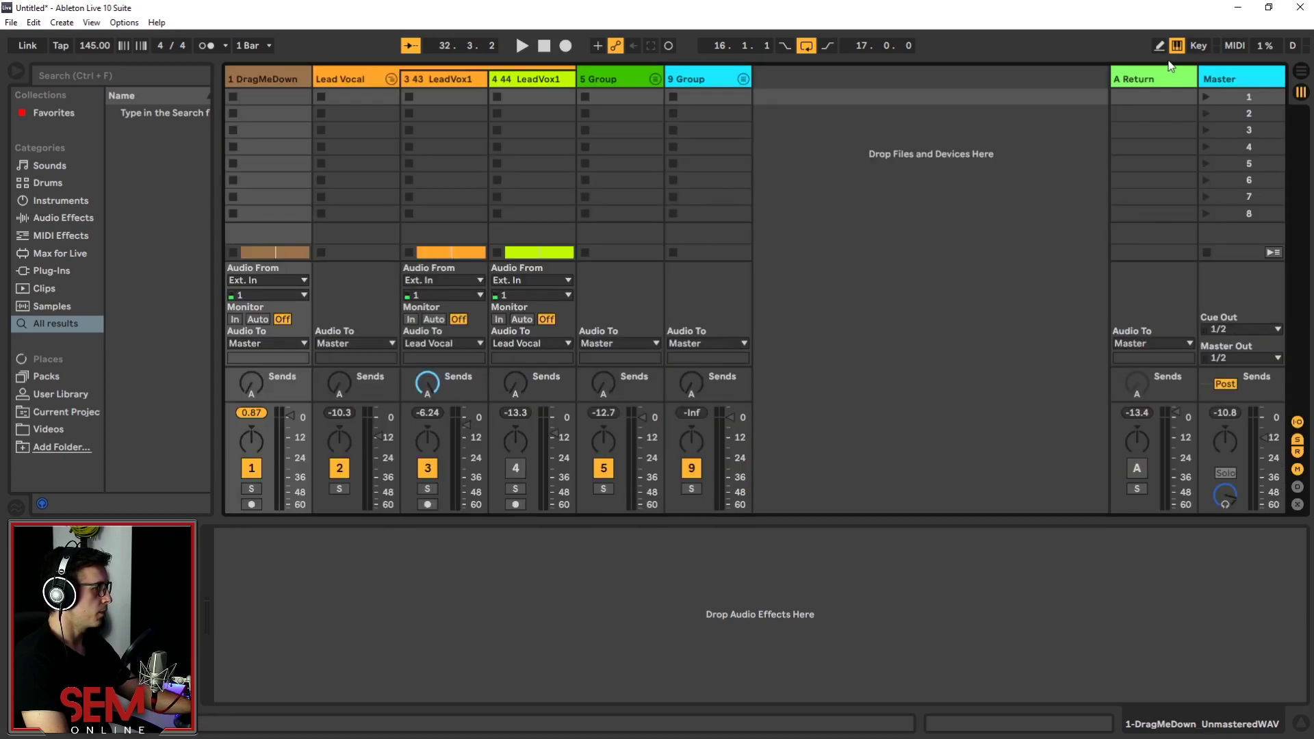
Find the Delay audio effect in the browser and load it onto the A Return track.
{"action": "left_click", "coordinate": [1154, 79]}
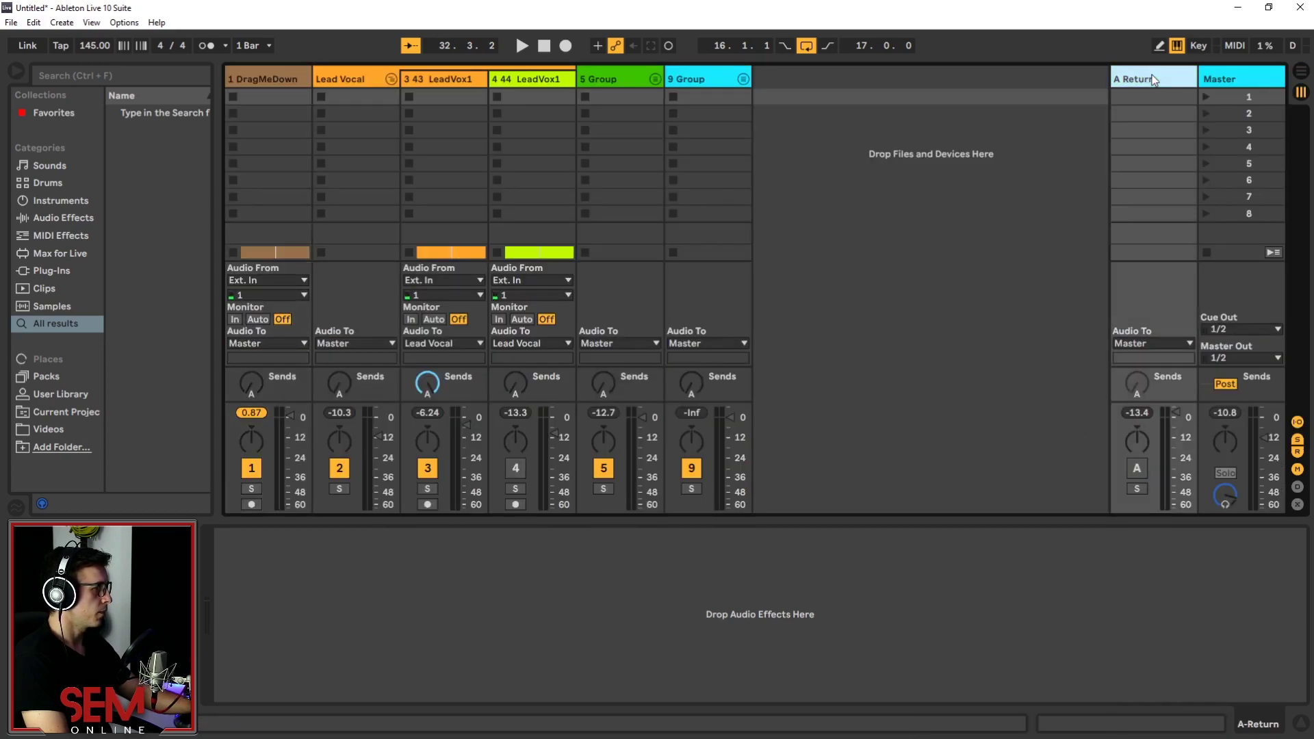
{"action": "left_click", "coordinate": [92, 76]}
{"action": "type", "text": "delay"}
{"action": "left_click_drag", "start_coordinate": [143, 111], "coordinate": [261, 558]}
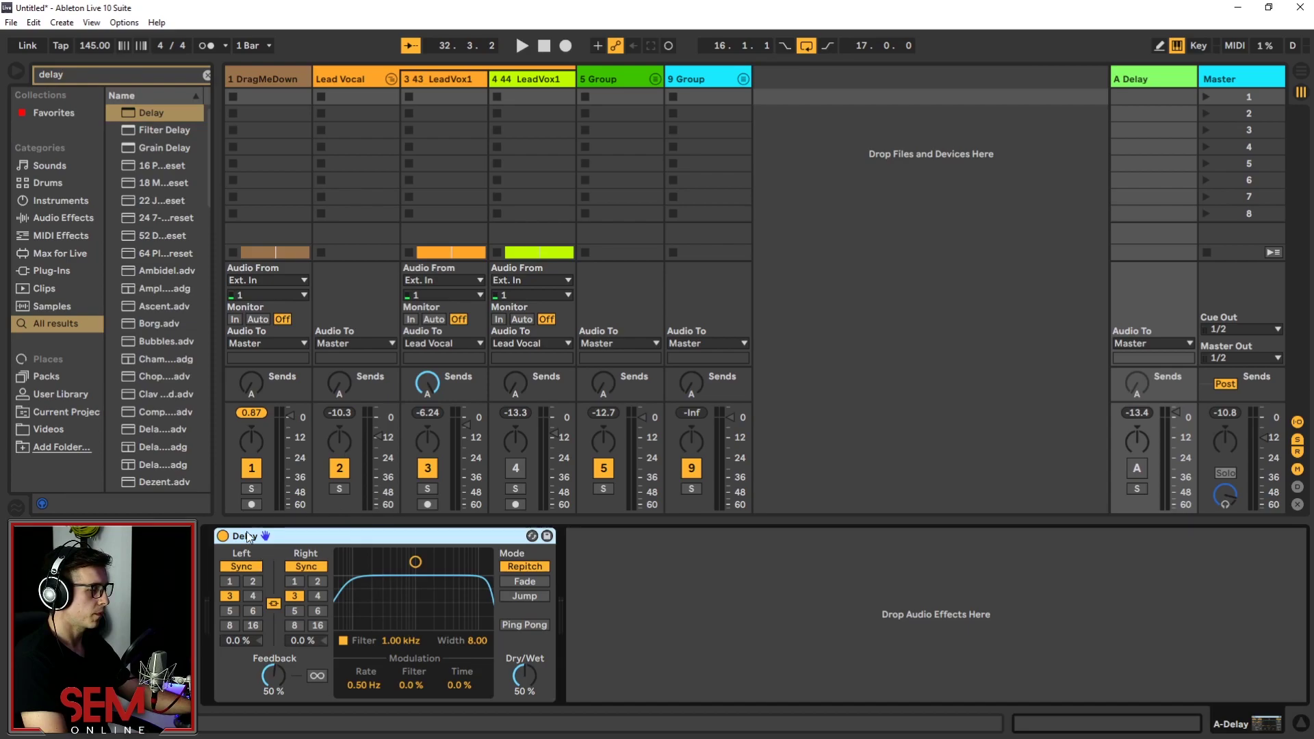
Set the Delay to 16 synced divisions, its filter to 3.47 kHz with width 5.53, and feedback to 20%.
{"action": "left_click", "coordinate": [252, 626]}
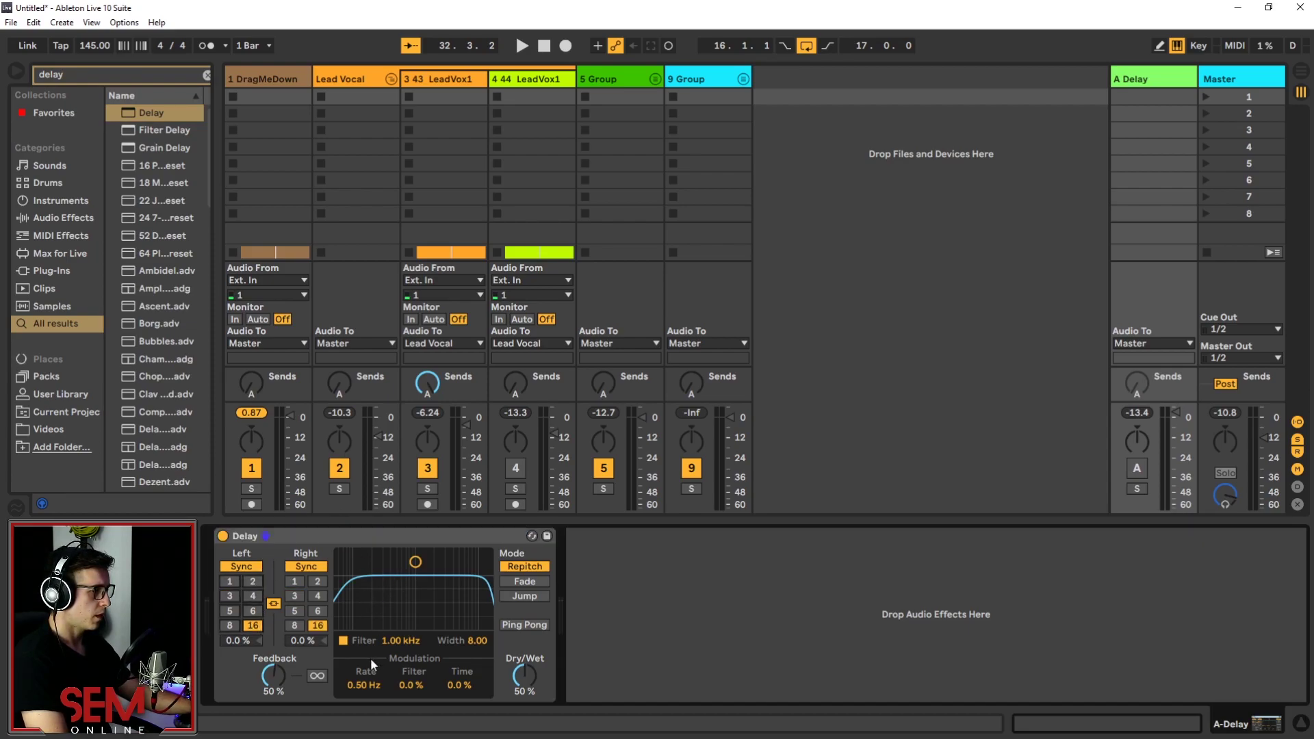
{"action": "left_click_drag", "start_coordinate": [394, 585], "coordinate": [447, 583]}
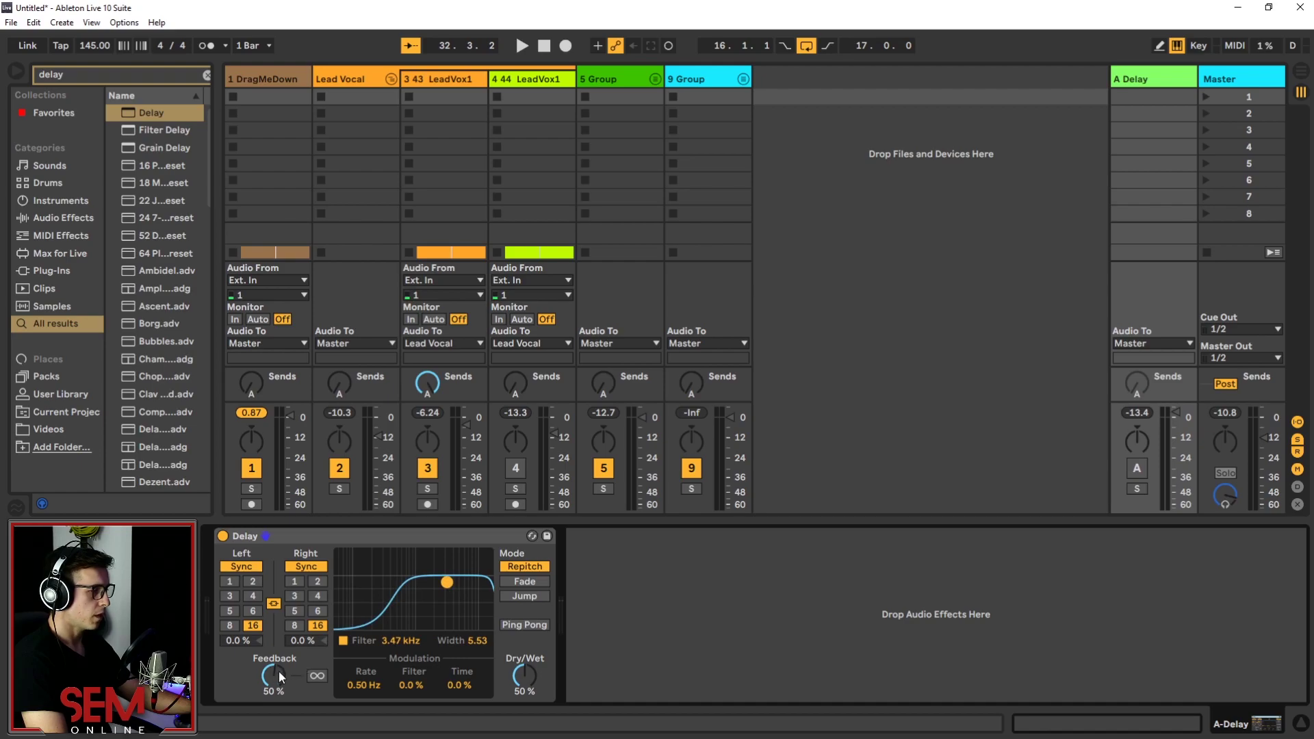
{"action": "left_click_drag", "start_coordinate": [271, 678], "coordinate": [272, 680]}
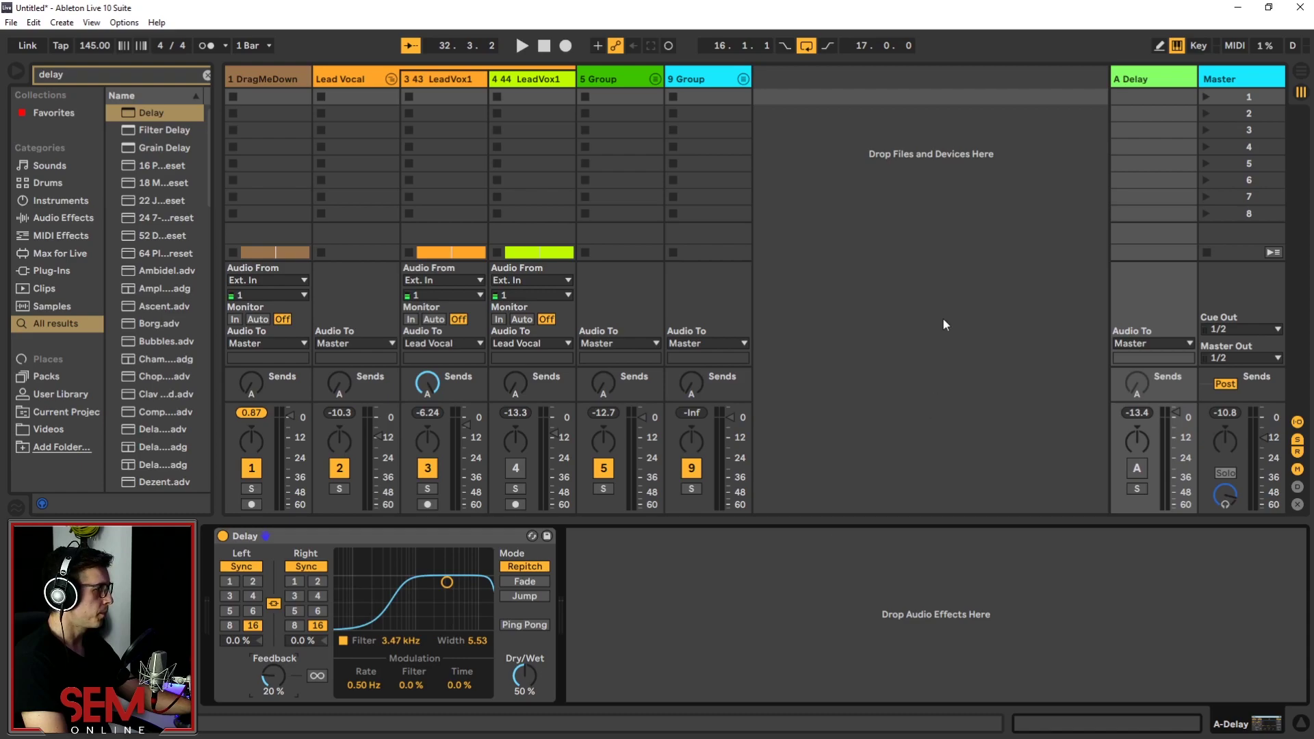
Audition the active delay return with the 43 LeadVox1 track soloed.
{"action": "left_click", "coordinate": [427, 489]}
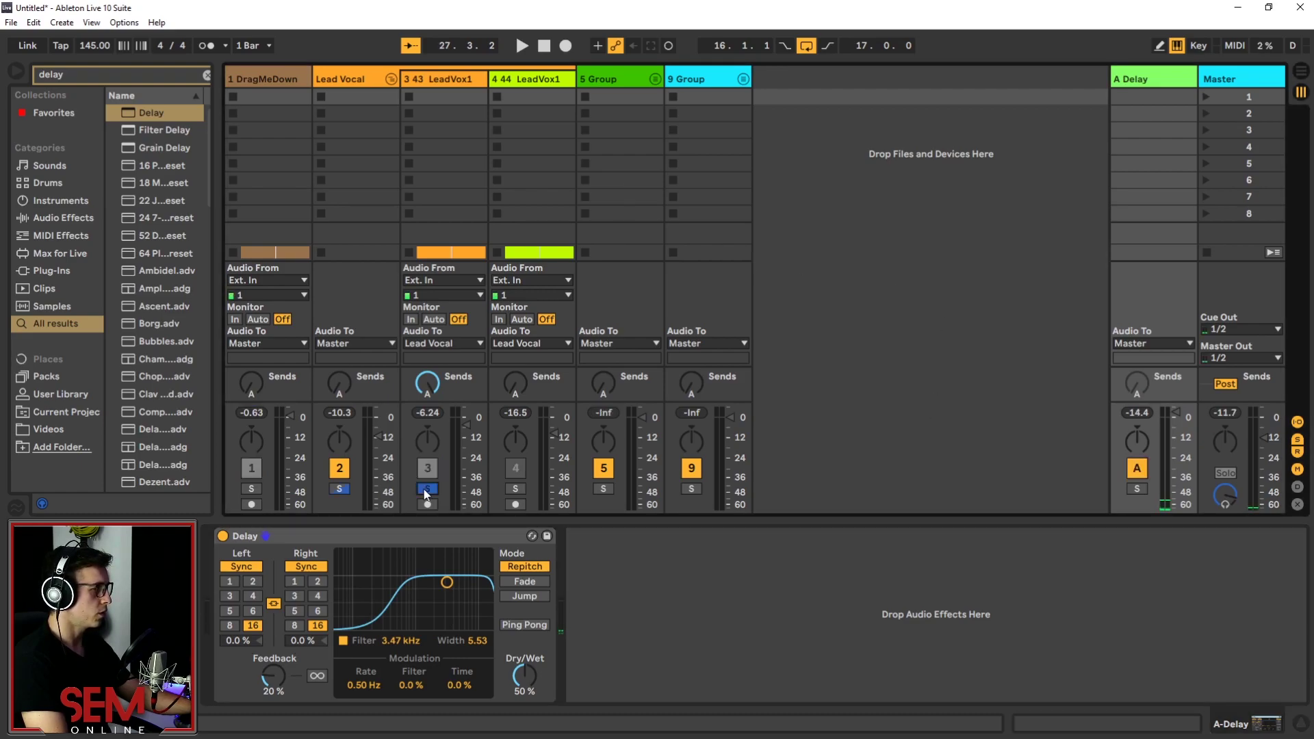
{"action": "key", "text": "space"}
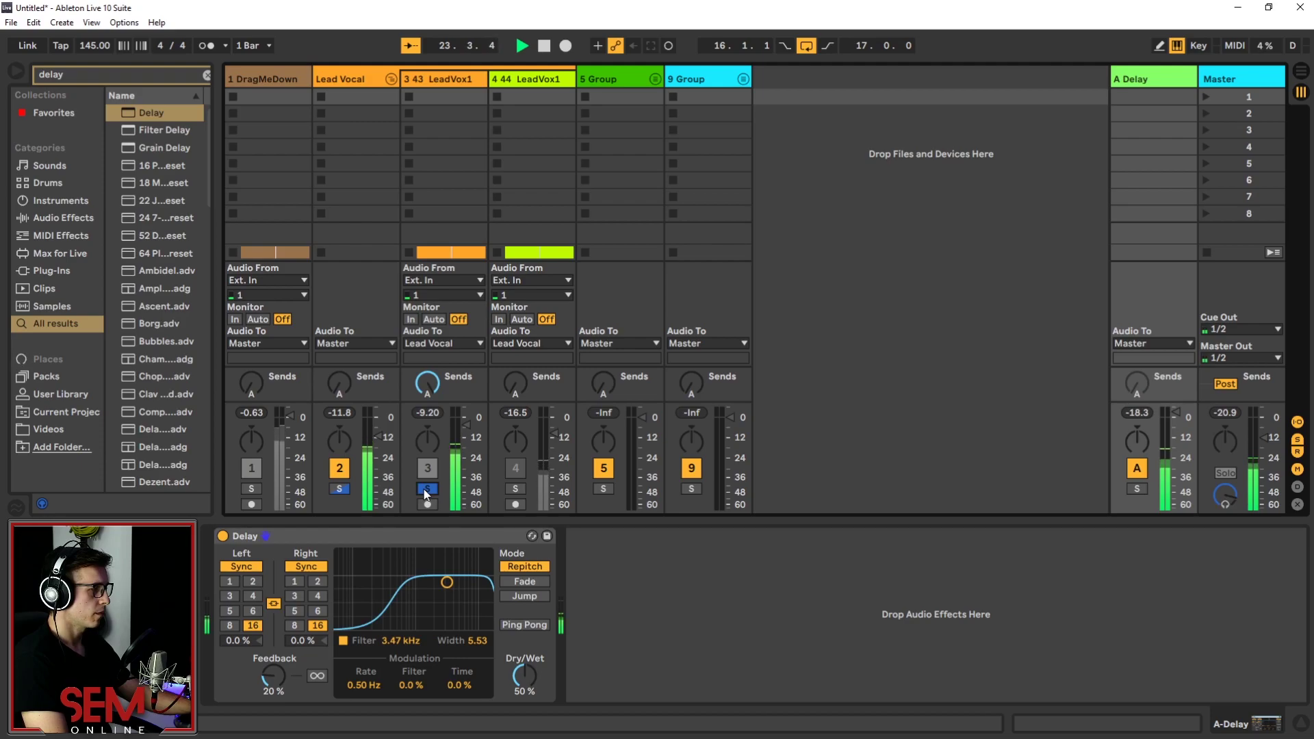
{"action": "key", "text": "space"}
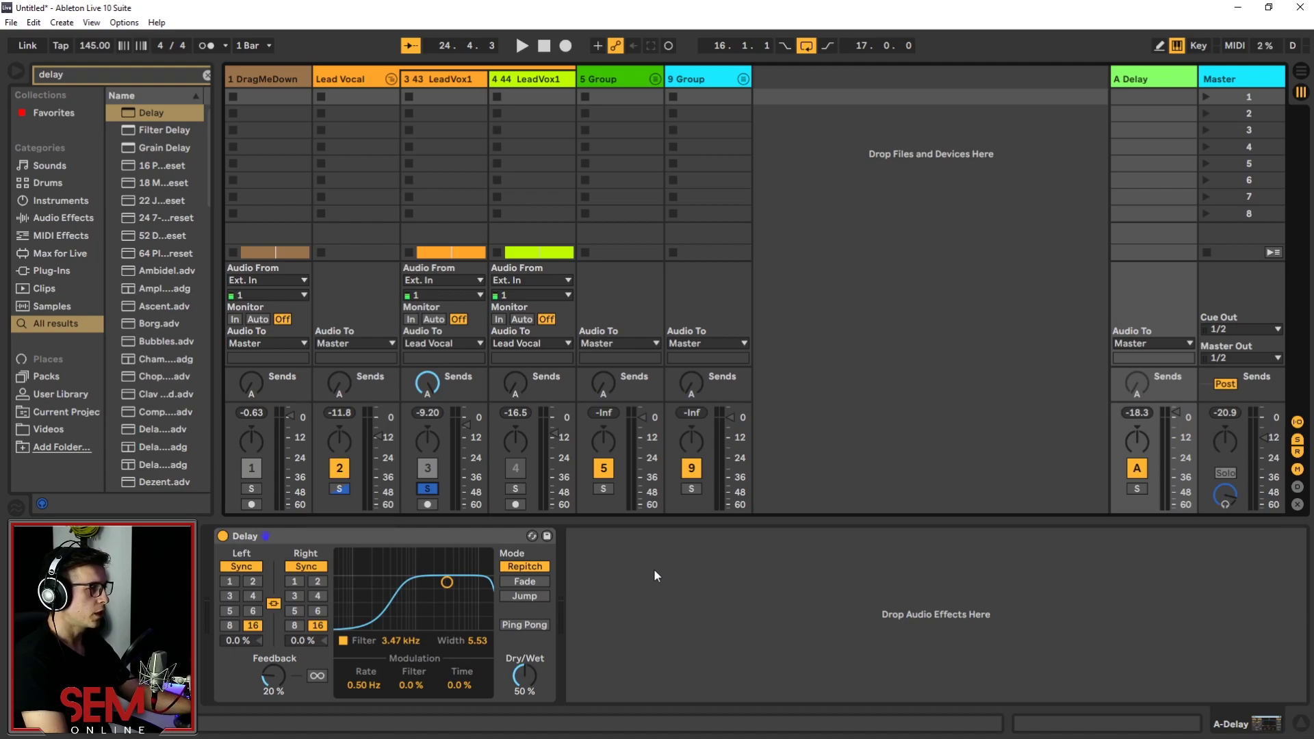
Find the Compressor in the browser and add it after the Delay on the return track.
{"action": "left_click", "coordinate": [71, 73]}
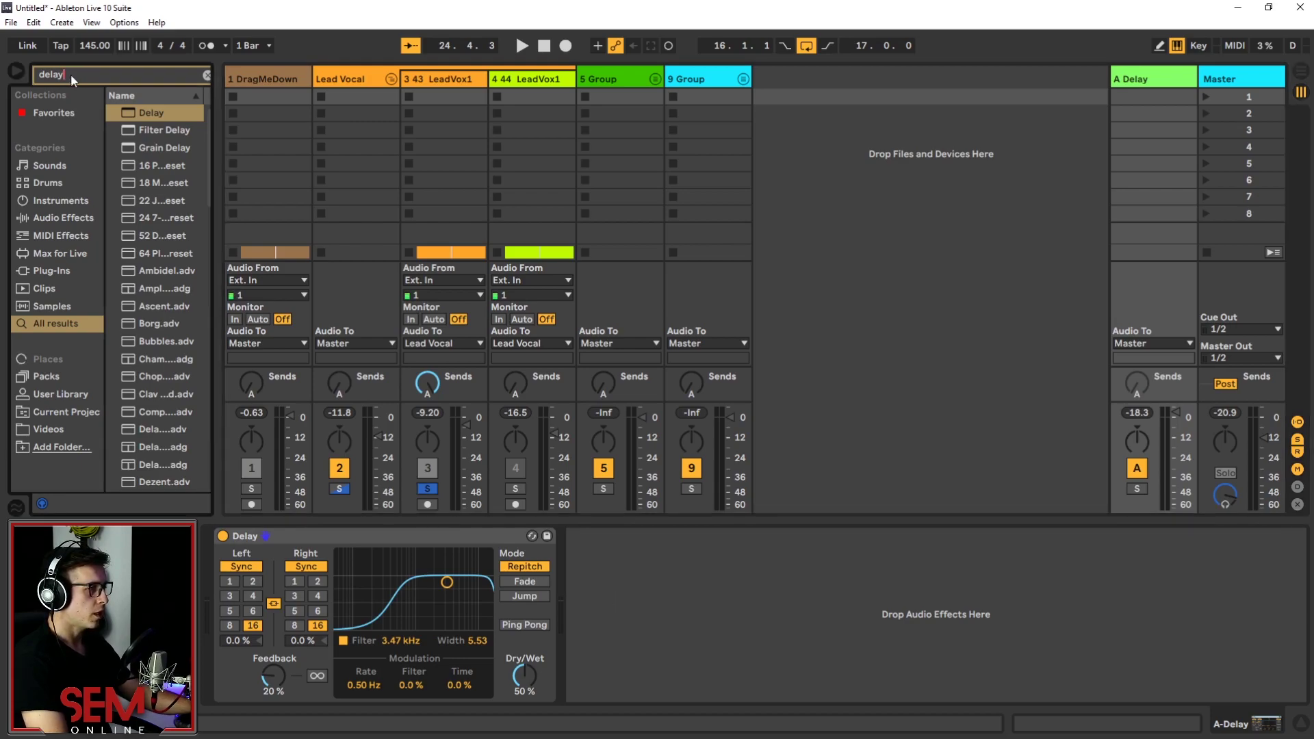
{"action": "type", "text": "comp"}
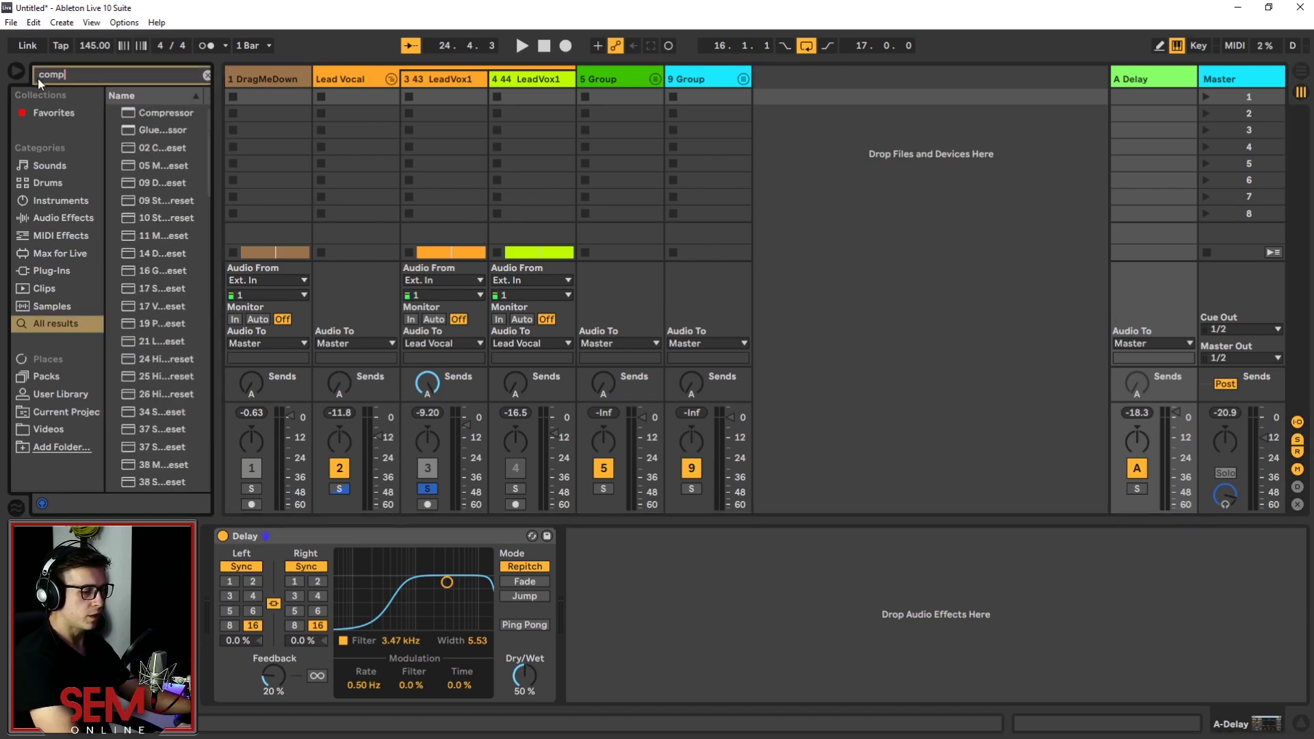
{"action": "key", "text": "Return"}
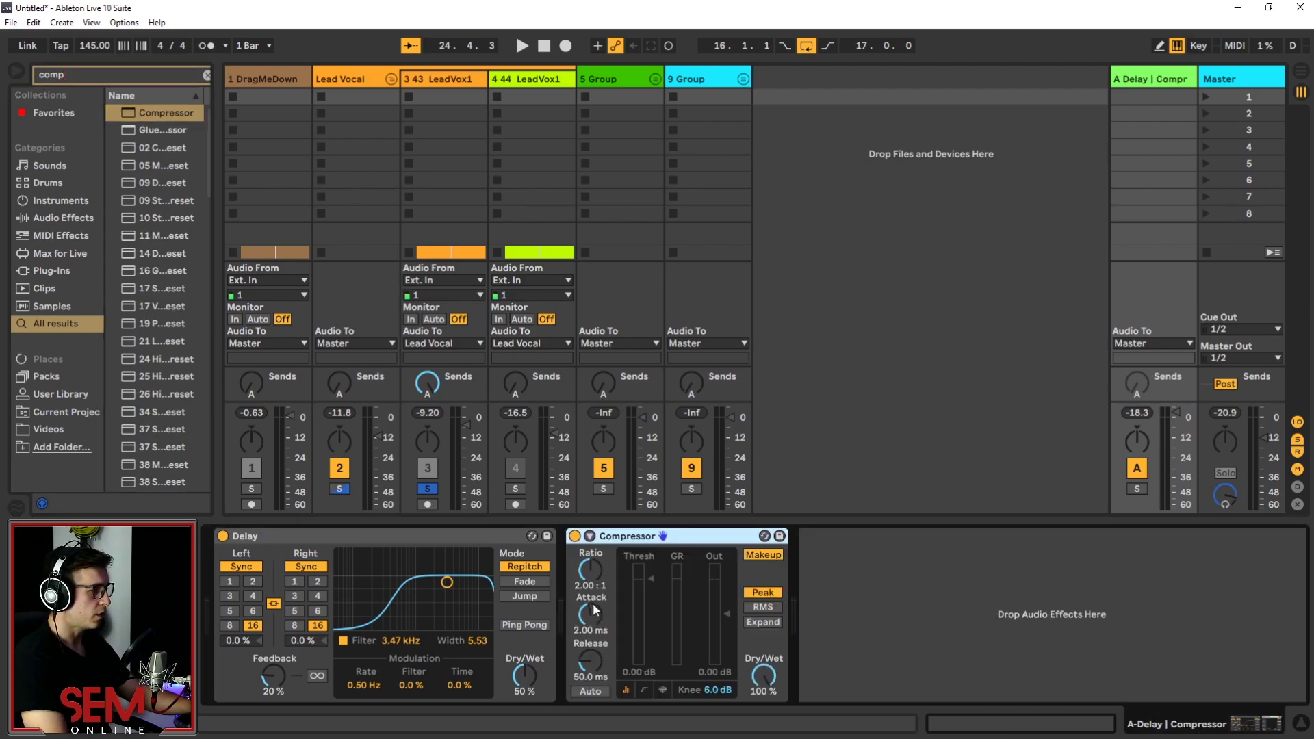
Enable the Compressor's sidechain and set its audio source to 3-43 LeadVox1.
{"action": "left_click", "coordinate": [589, 536]}
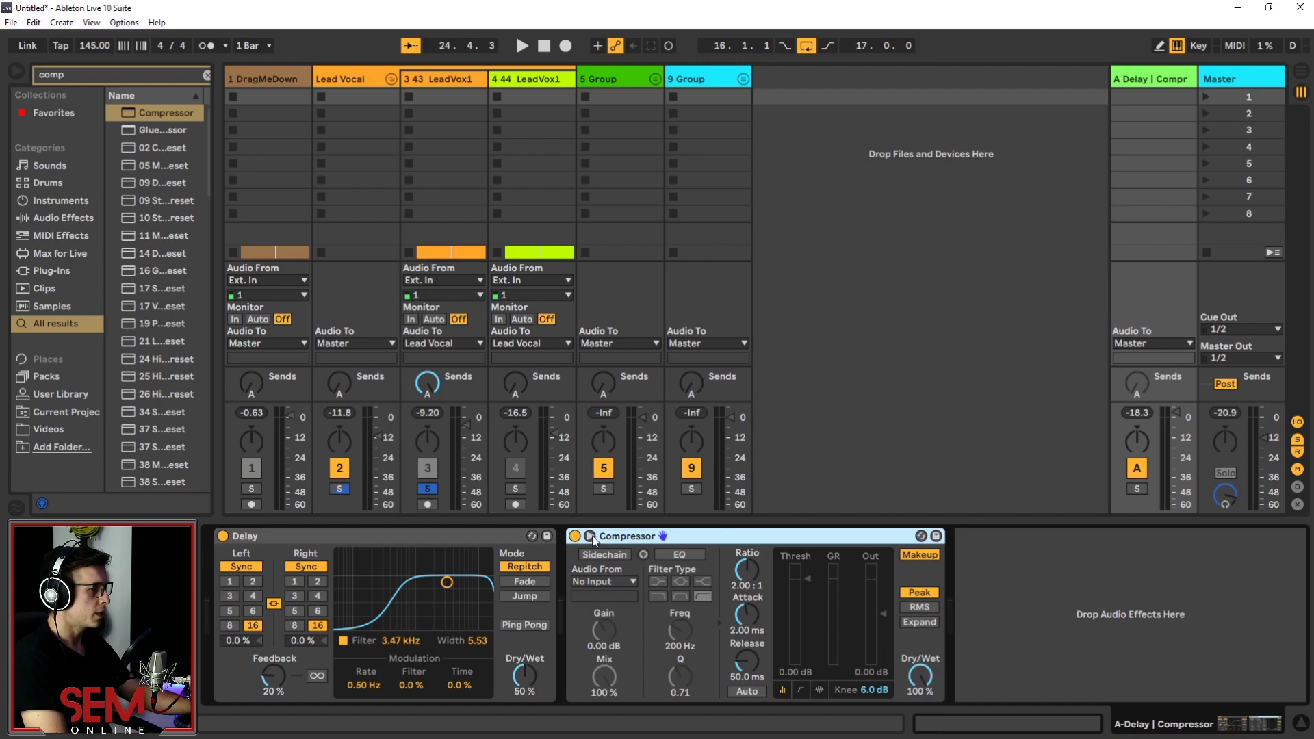
{"action": "left_click", "coordinate": [605, 555]}
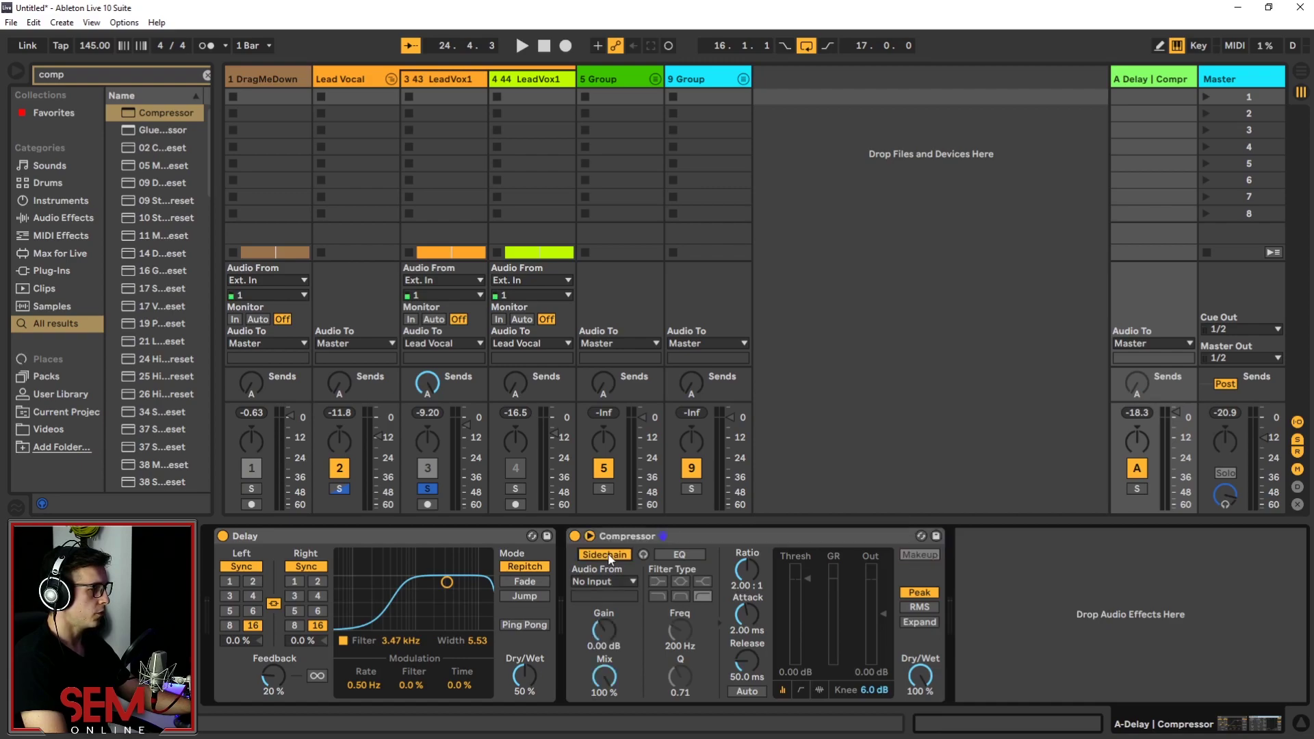
{"action": "left_click", "coordinate": [616, 581]}
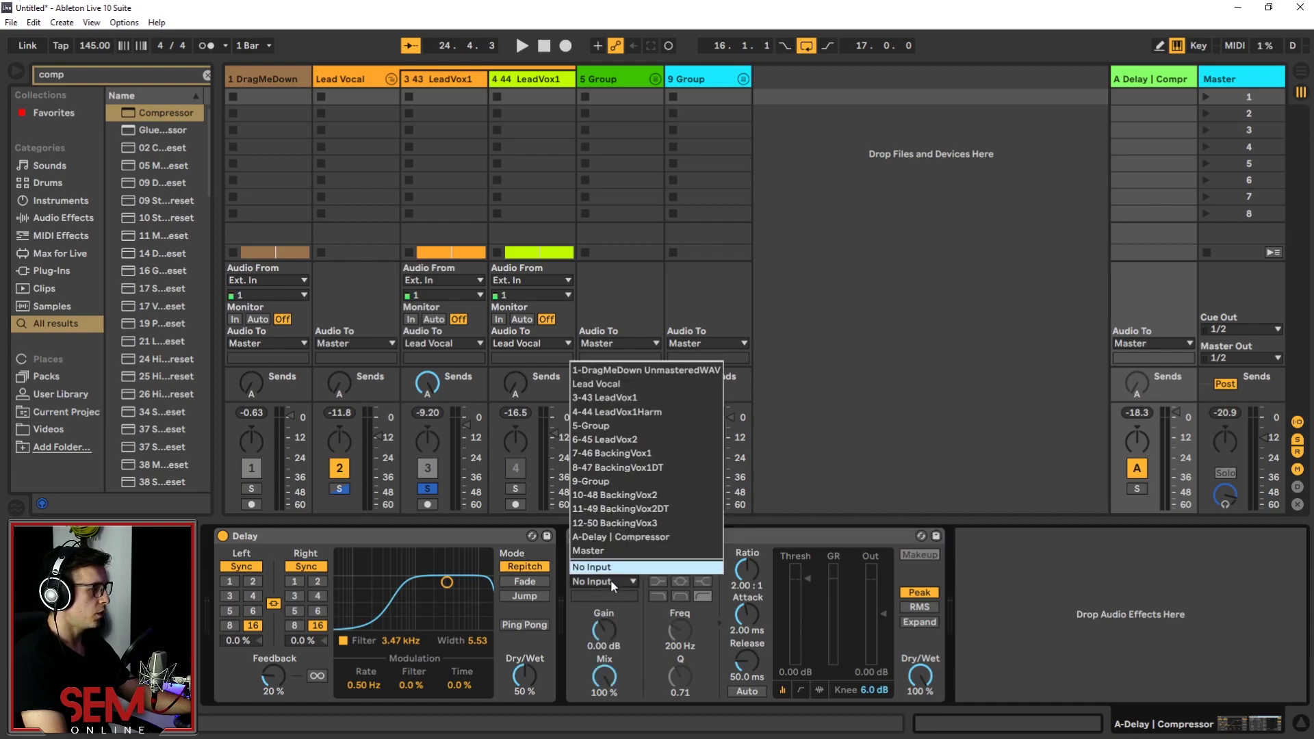
{"action": "left_click", "coordinate": [647, 398]}
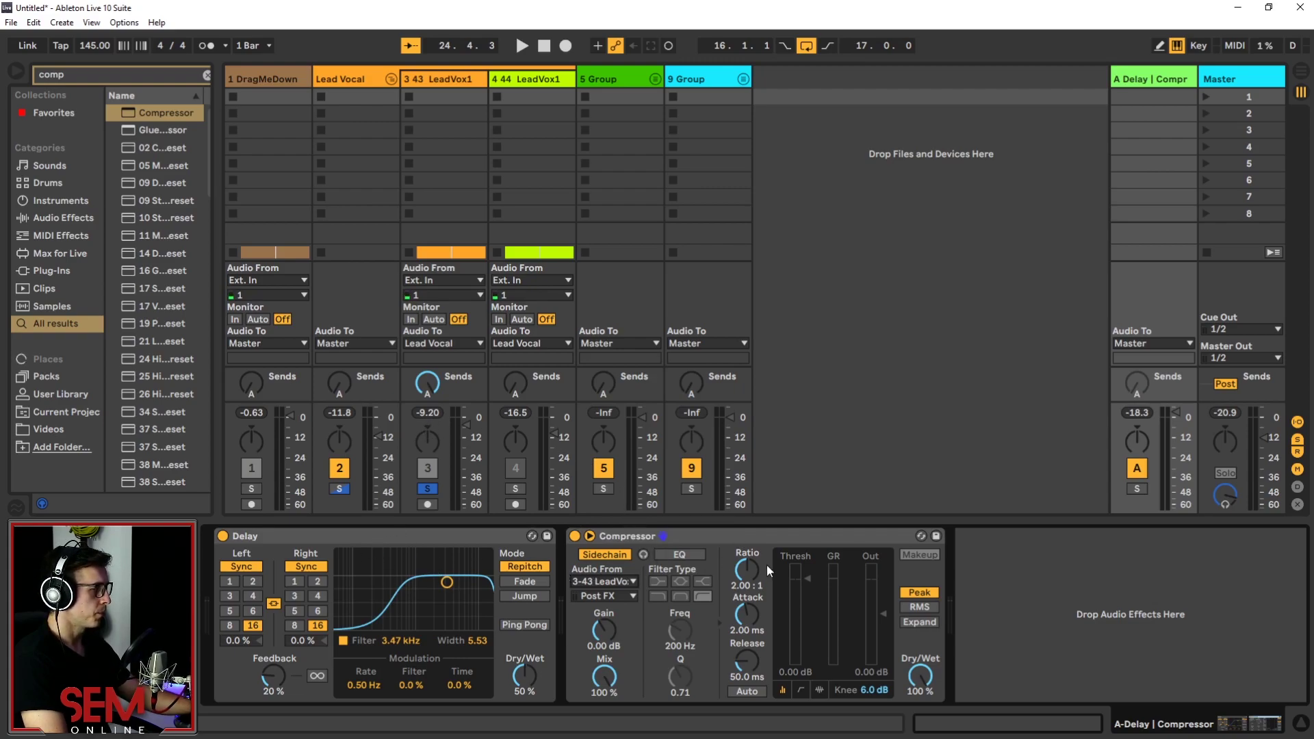
Set the Compressor's ratio to 18.0:1 and its threshold to -48.4 dB while the loop plays.
{"action": "left_click_drag", "start_coordinate": [750, 571], "coordinate": [750, 558]}
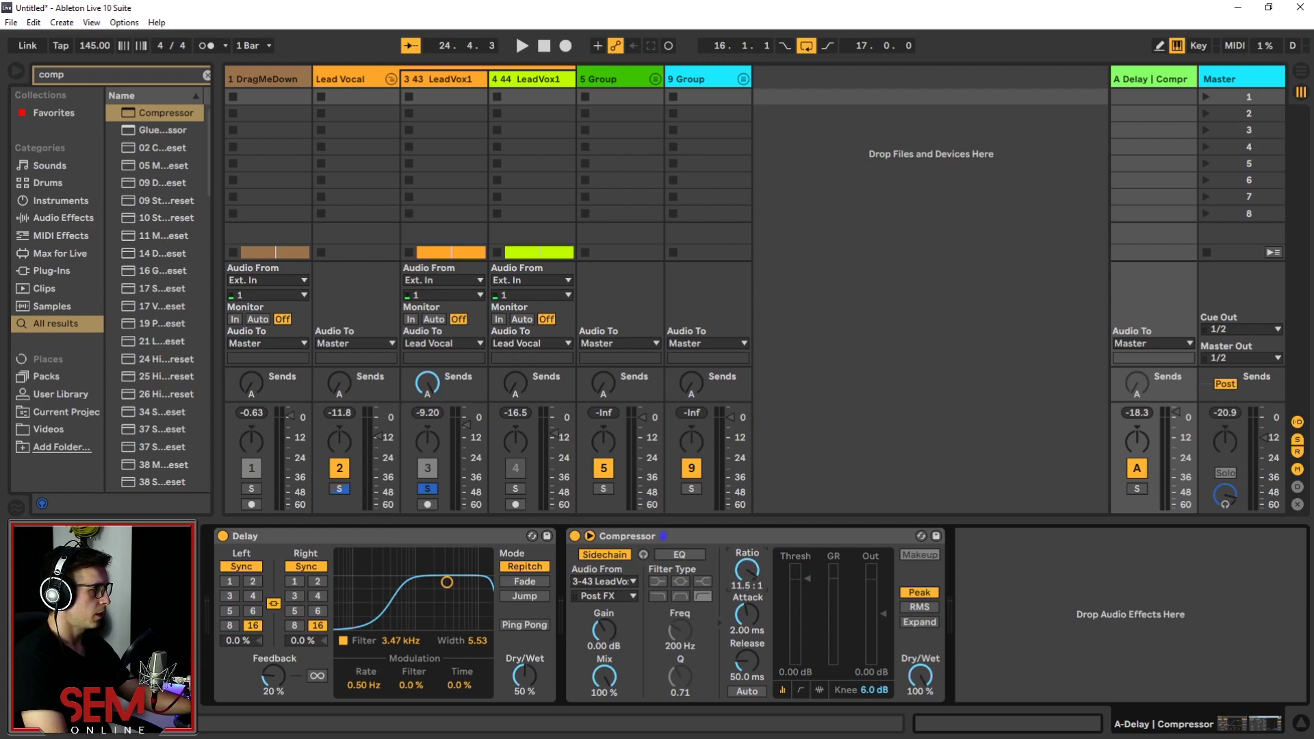
{"action": "key", "text": "space"}
{"action": "left_click_drag", "start_coordinate": [806, 576], "coordinate": [812, 654]}
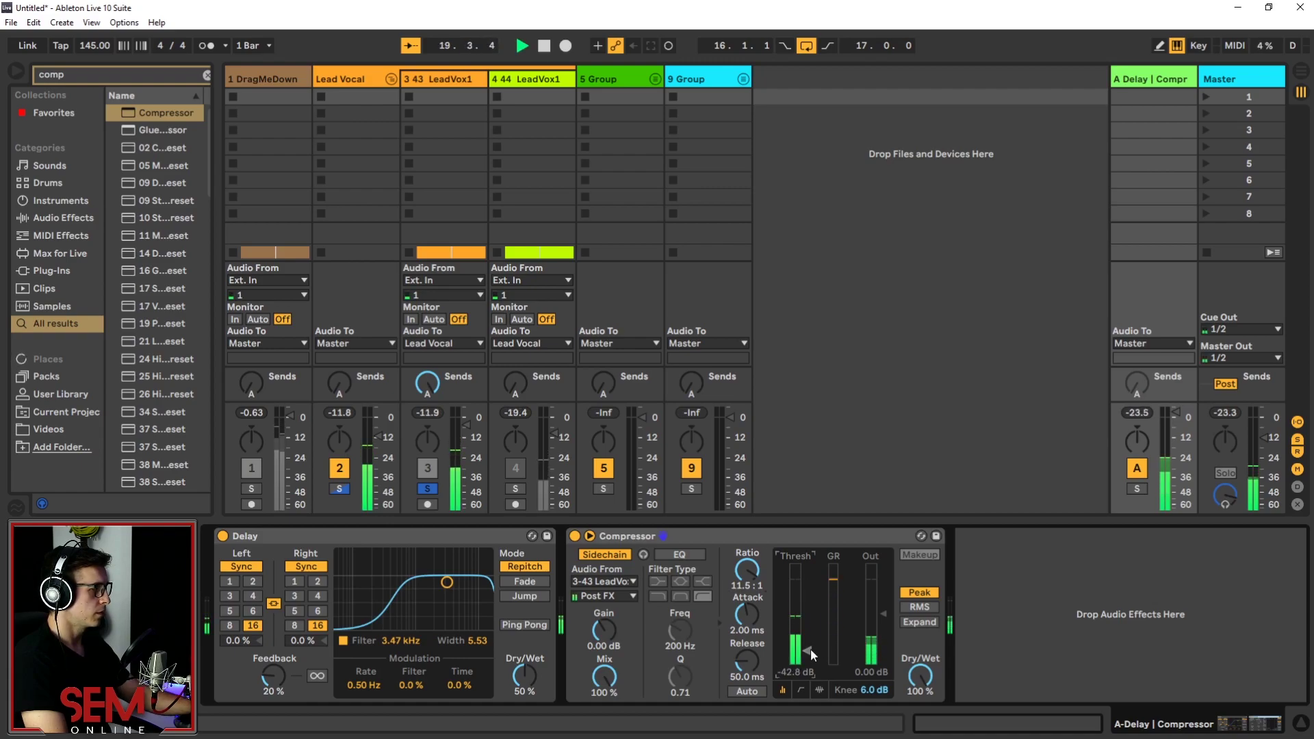
{"action": "left_click_drag", "start_coordinate": [810, 651], "coordinate": [810, 656]}
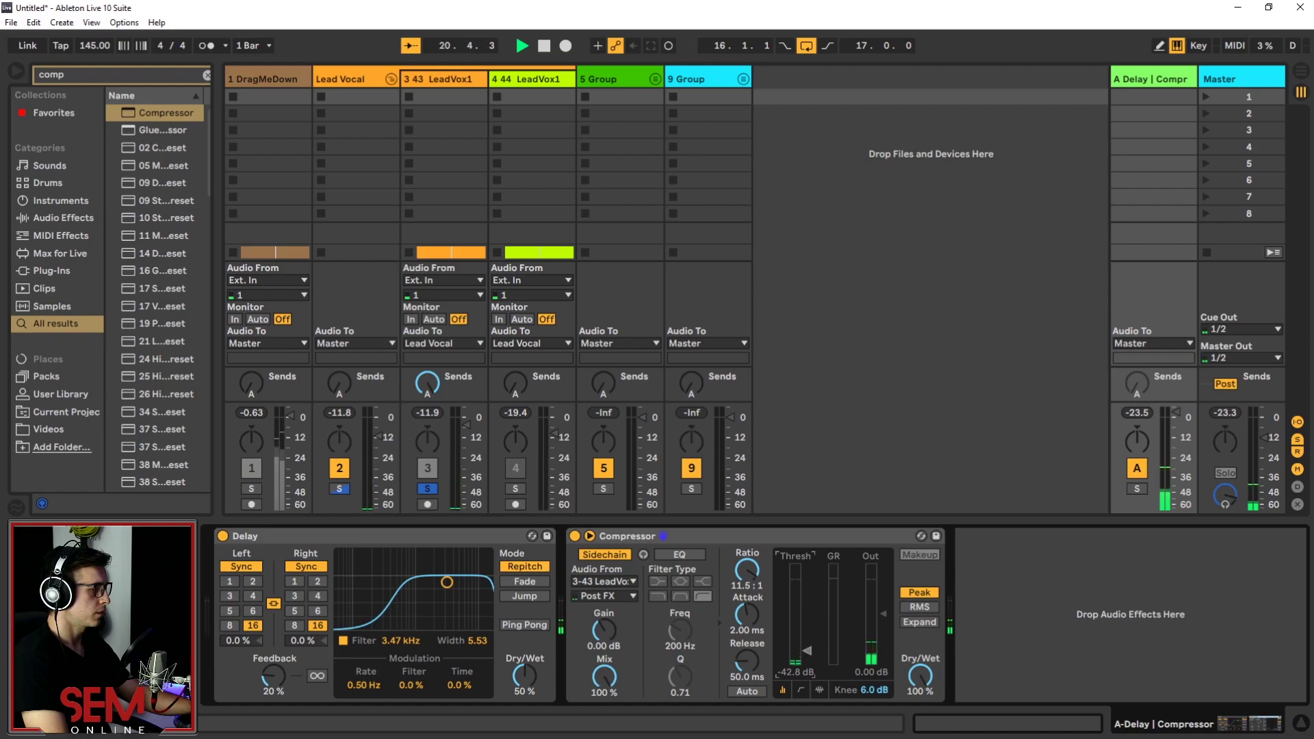
{"action": "left_click_drag", "start_coordinate": [749, 571], "coordinate": [749, 561]}
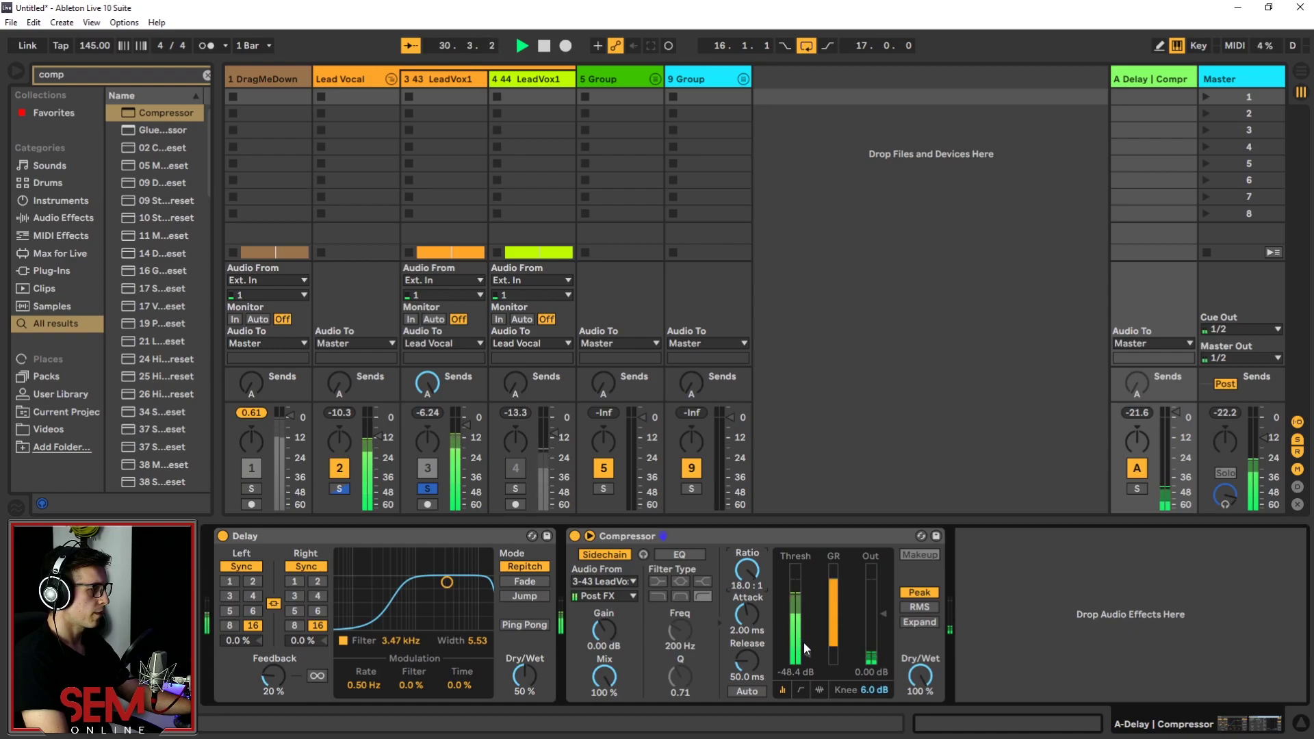
Set the Compressor's output gain to 12.9 dB and attack to 0.10 ms, and replay the loop.
{"action": "left_click_drag", "start_coordinate": [884, 615], "coordinate": [884, 597]}
{"action": "key", "text": "space"}
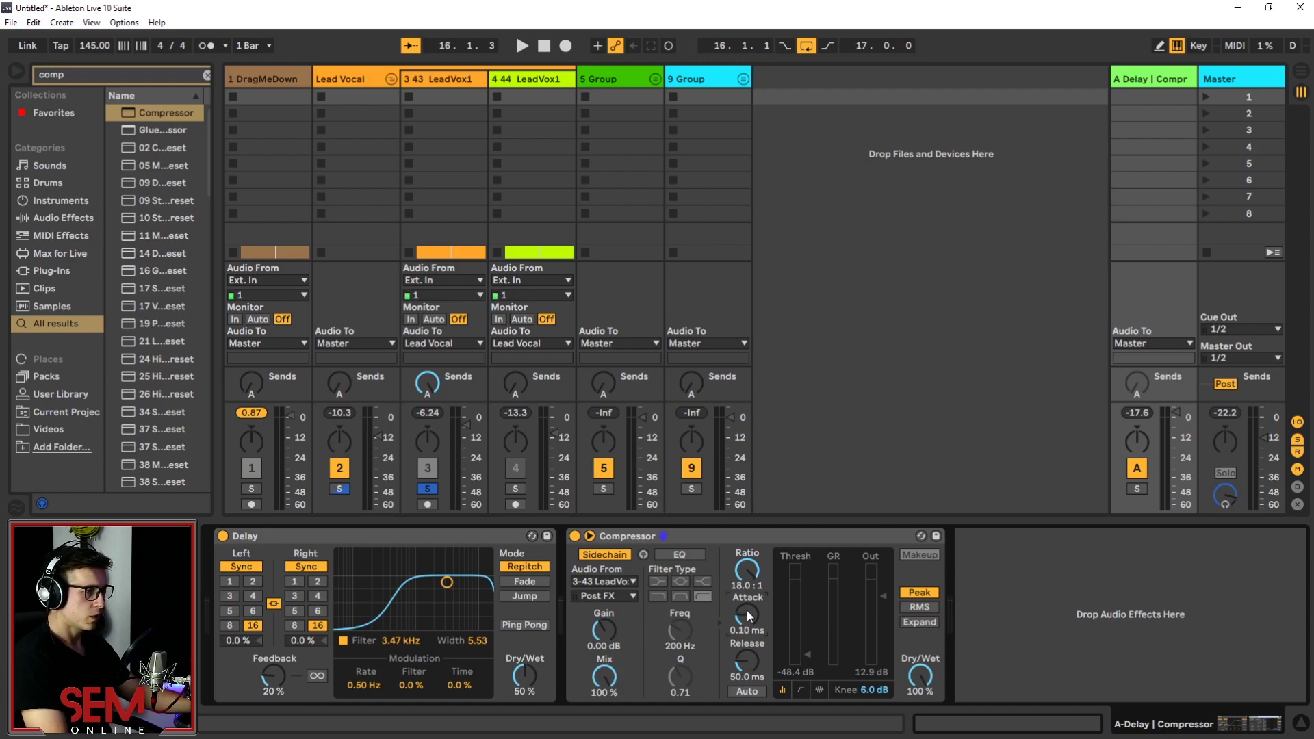
{"action": "key", "text": "space"}
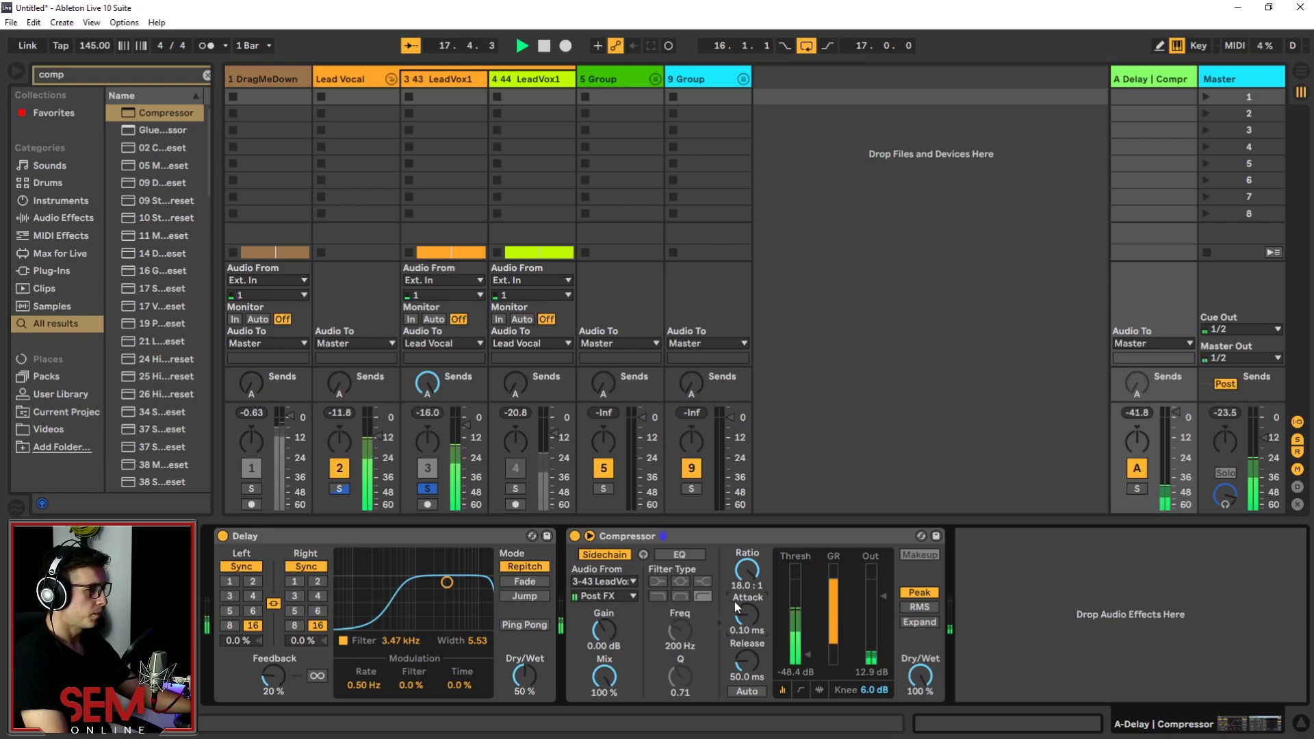
In Arrangement View, set the Compressor's release to 478 ms and output gain to 16.2 dB while auditioning the loop.
{"action": "key", "text": "Tab"}
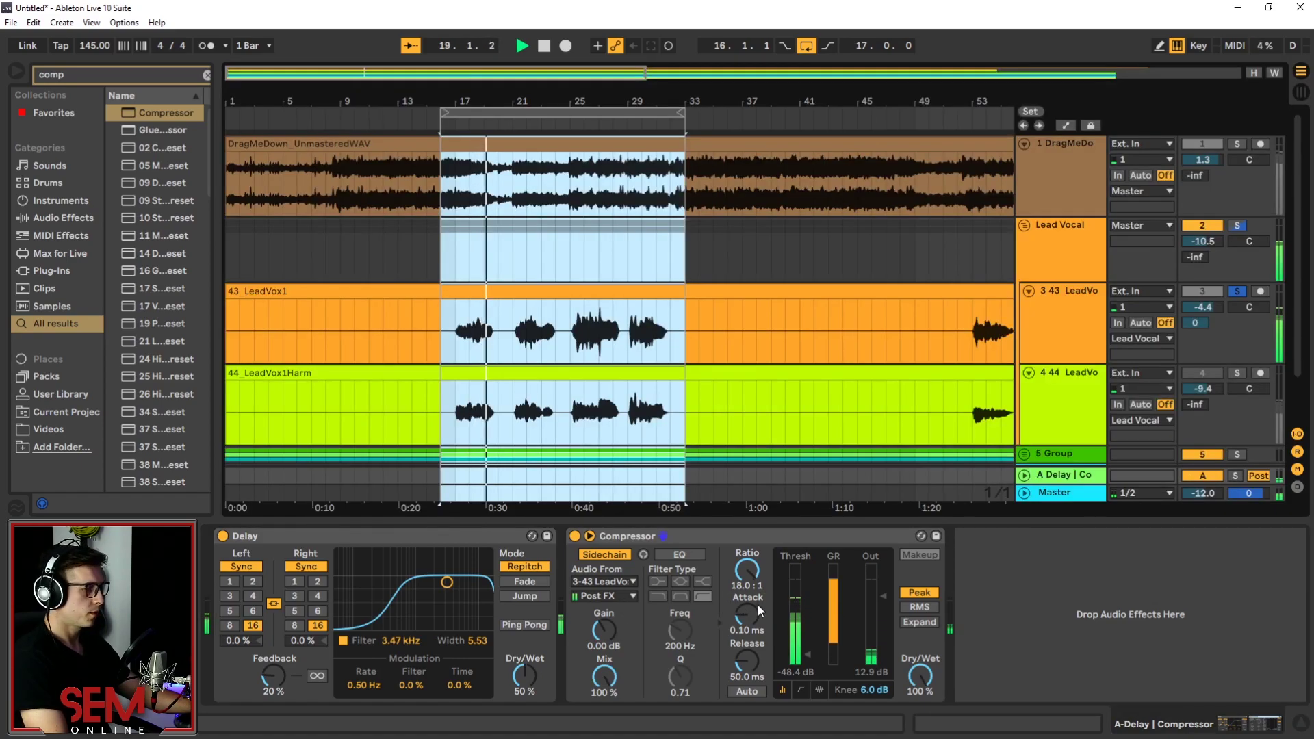
{"action": "key", "text": "space"}
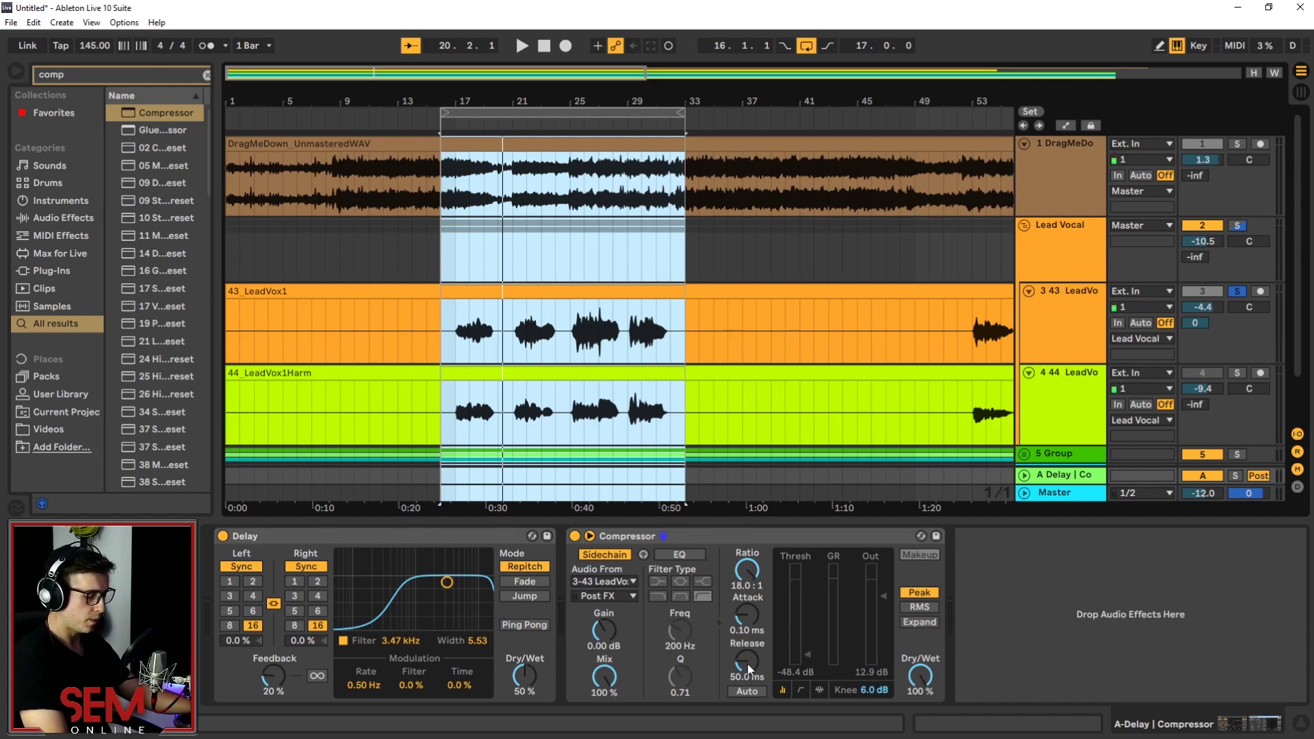
{"action": "left_click", "coordinate": [747, 664]}
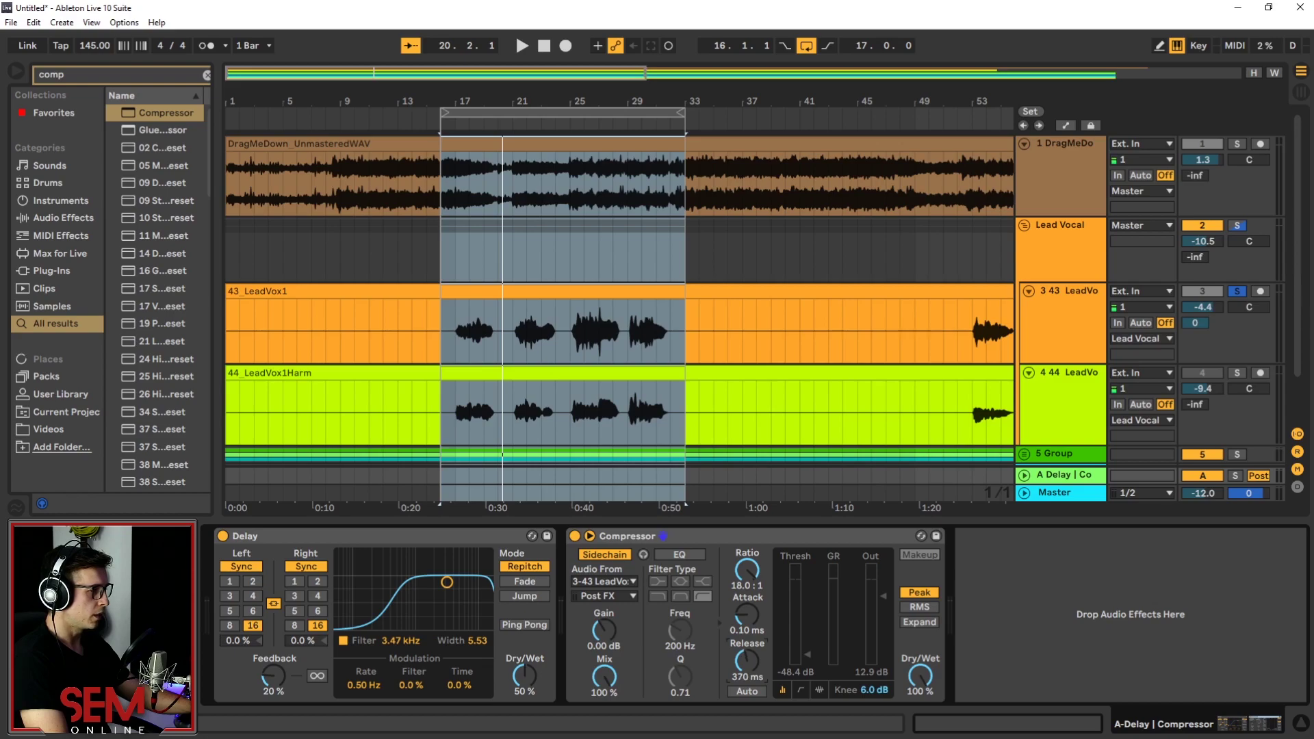
{"action": "key", "text": "space"}
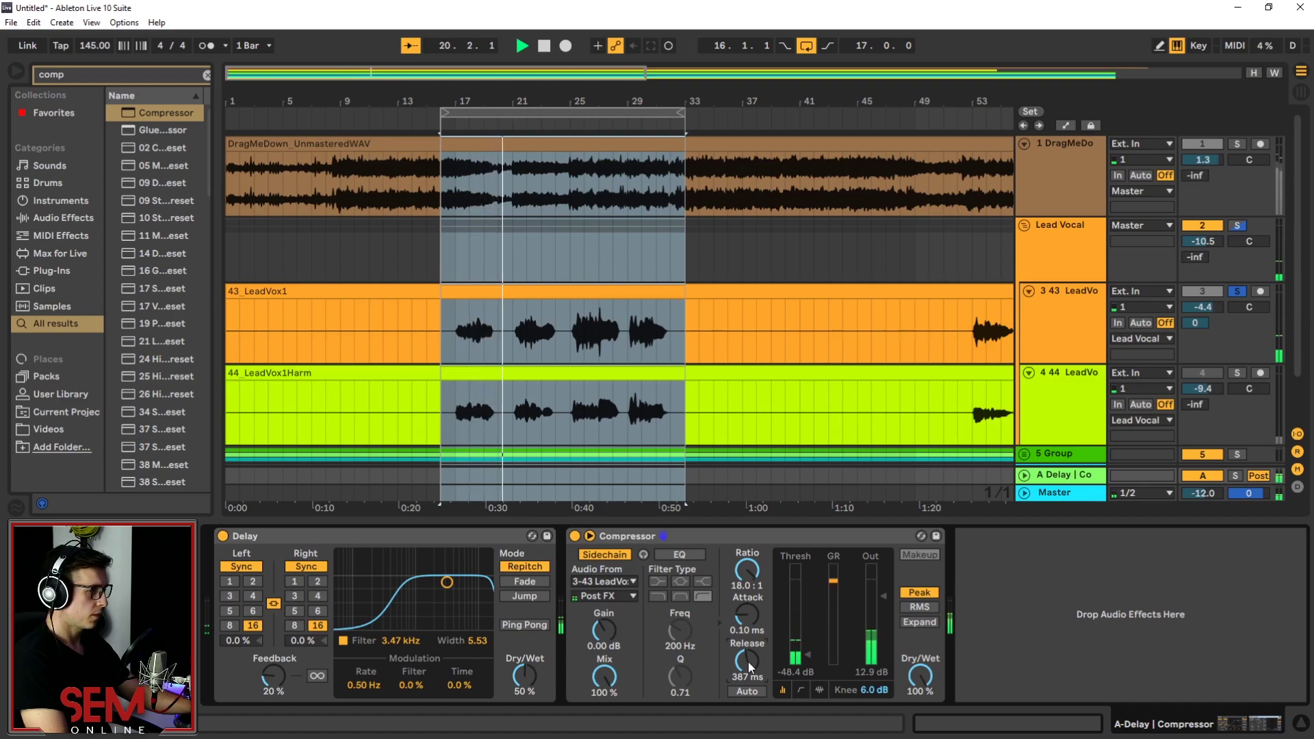
{"action": "key", "text": "space"}
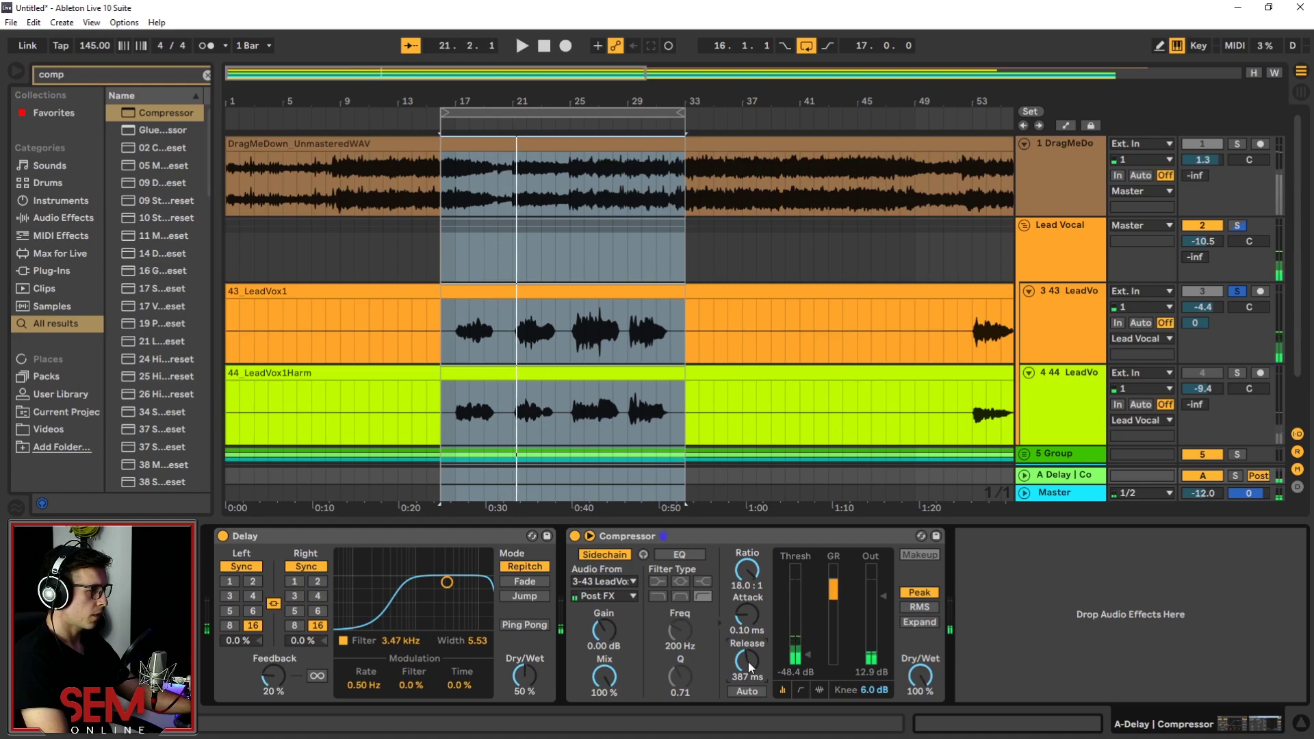
{"action": "left_click_drag", "start_coordinate": [749, 662], "coordinate": [749, 656]}
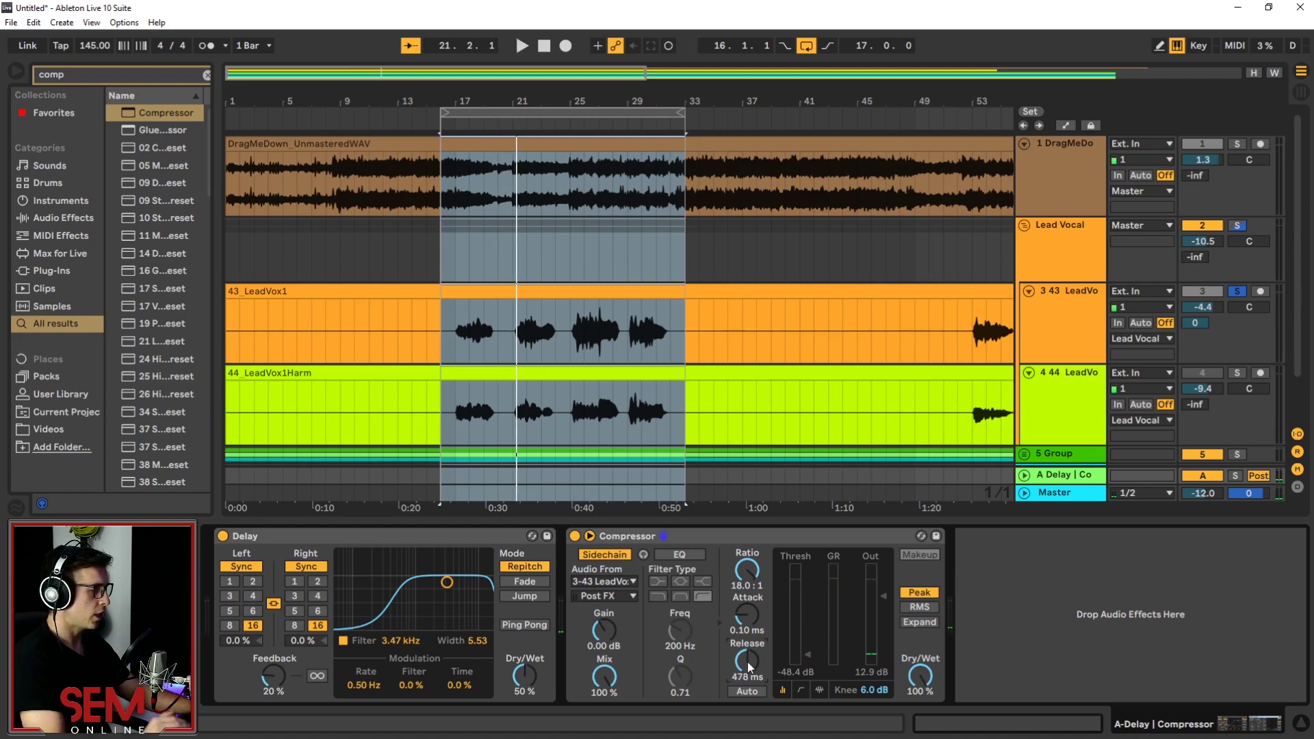
{"action": "key", "text": "space"}
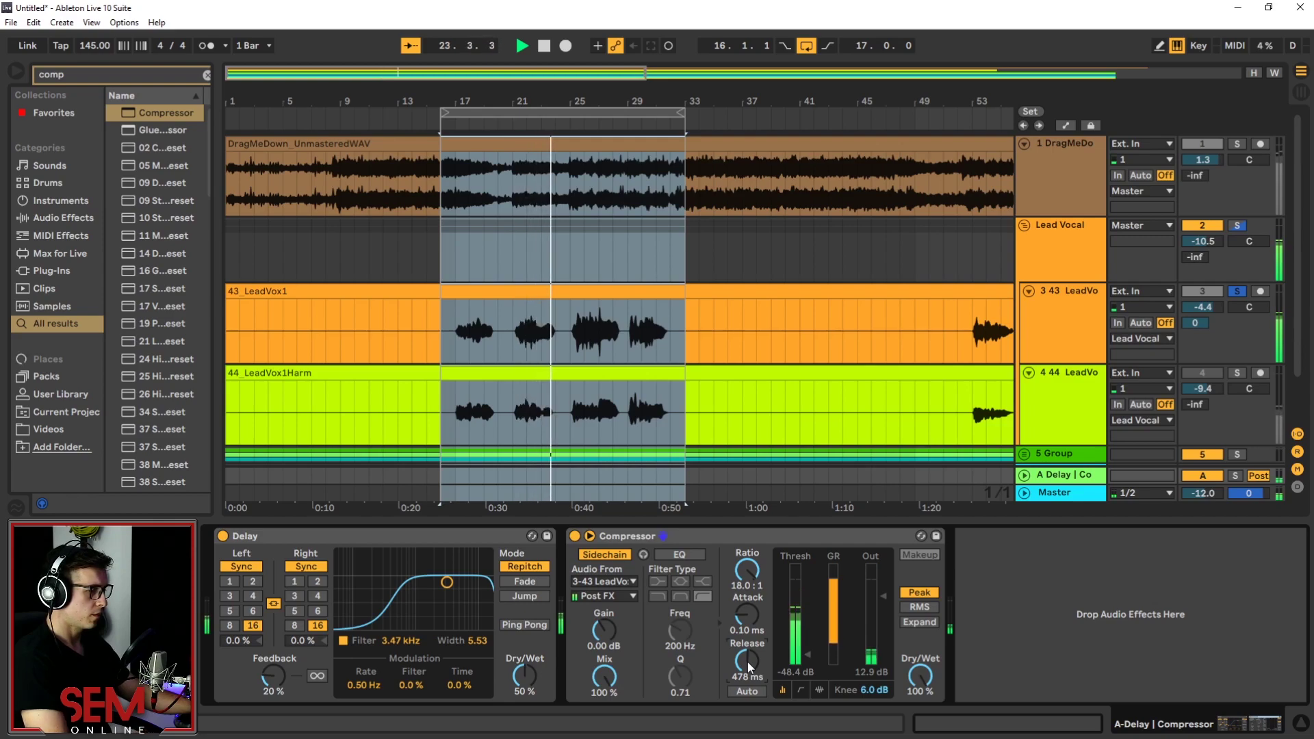
{"action": "left_click_drag", "start_coordinate": [884, 597], "coordinate": [885, 593]}
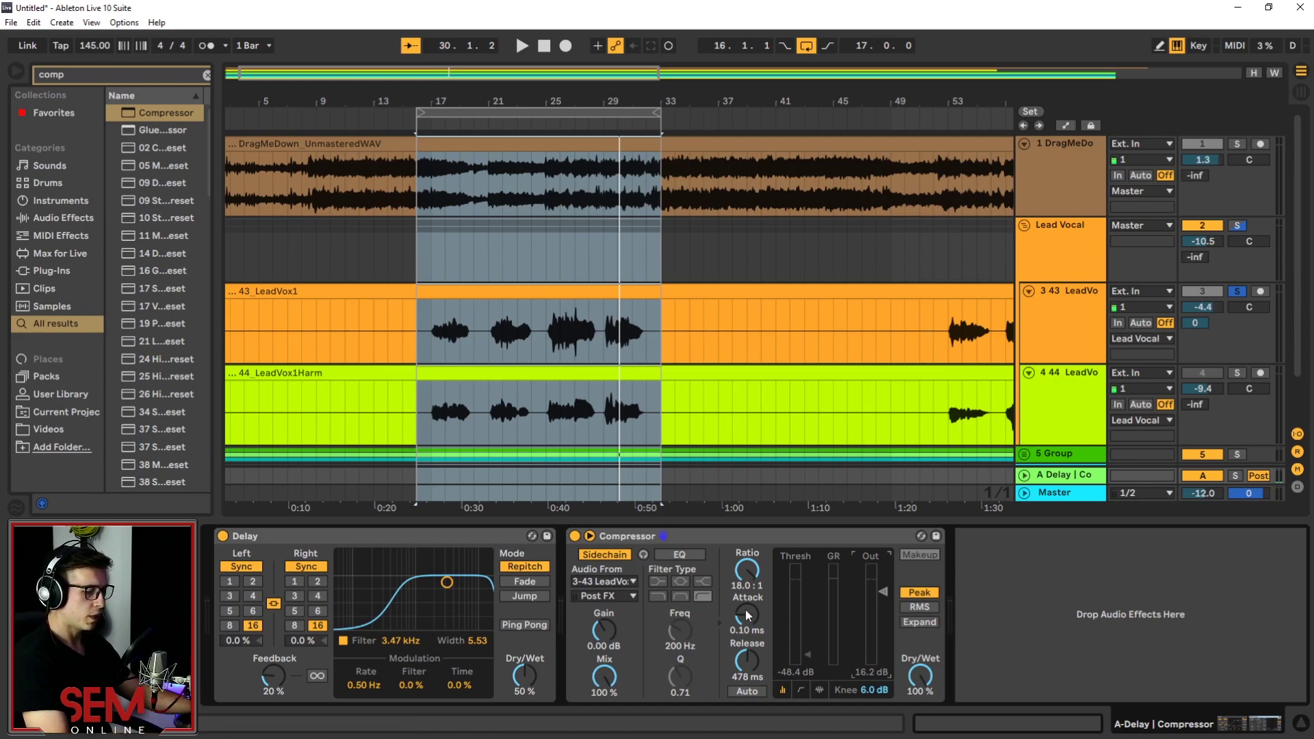
Find the Reverb effect in the browser and add it after the Compressor on the return track.
{"action": "left_click", "coordinate": [133, 75]}
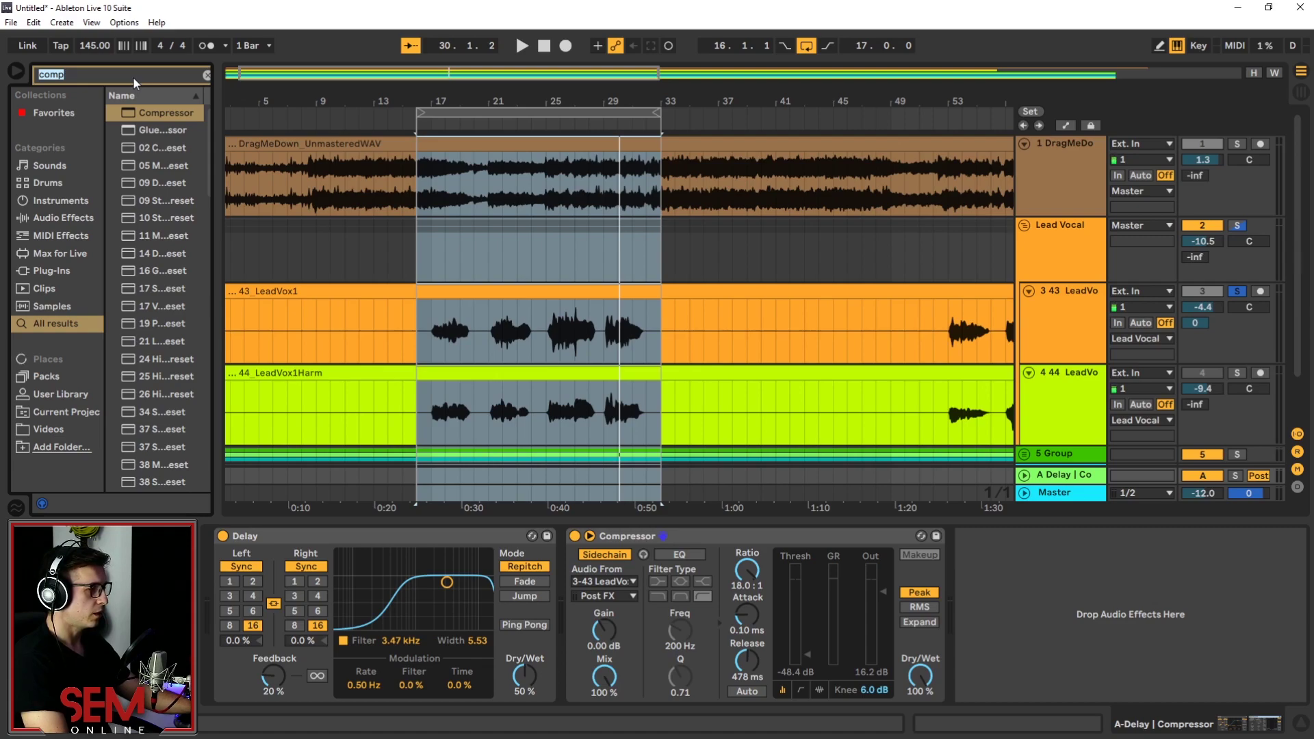
{"action": "type", "text": "reve"}
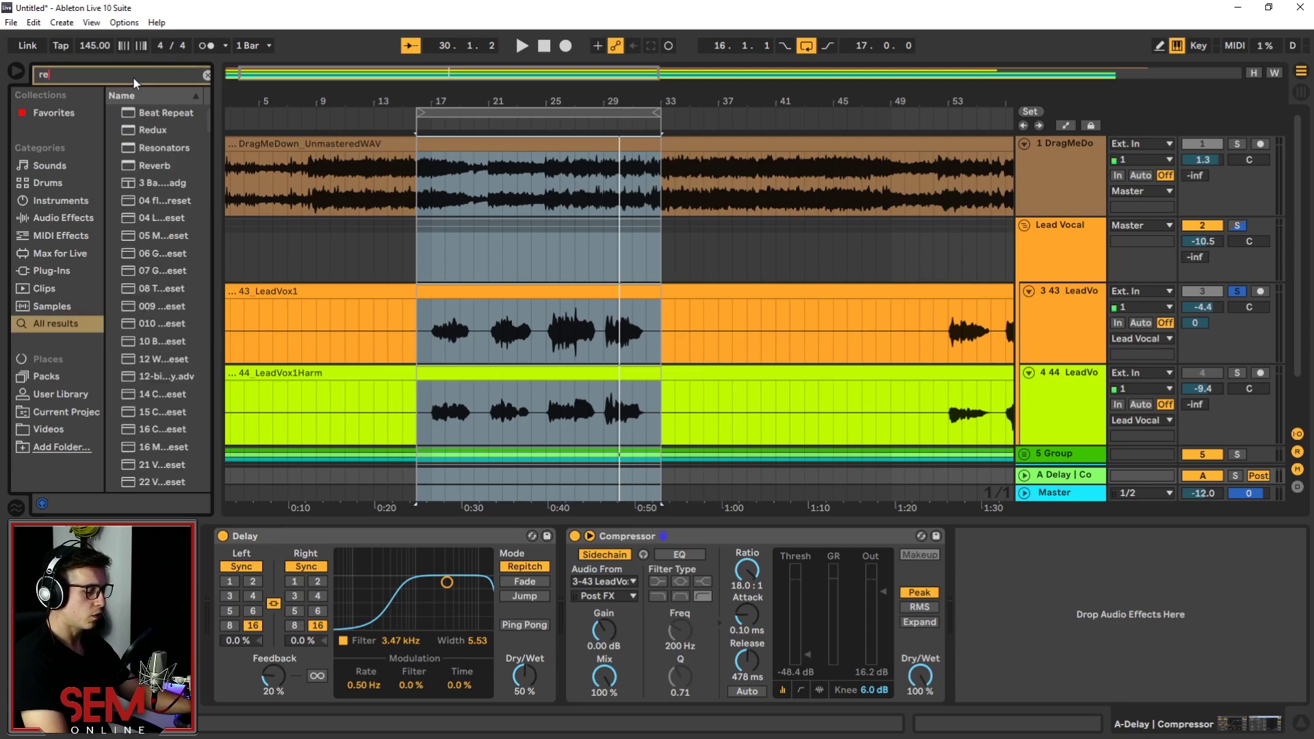
{"action": "left_click_drag", "start_coordinate": [158, 114], "coordinate": [974, 603]}
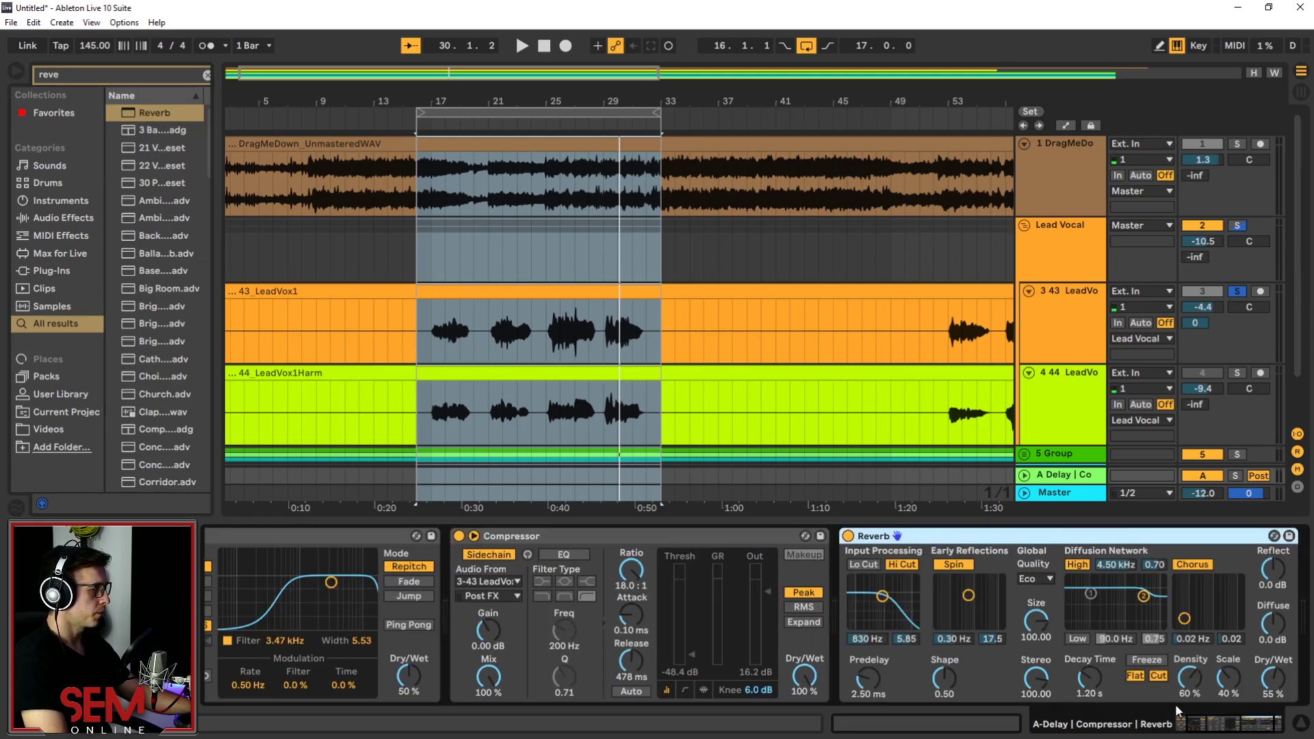
Set the Reverb's decay time to 2.11 s and dry/wet to 83% while listening to the loop.
{"action": "left_click_drag", "start_coordinate": [1222, 729], "coordinate": [1220, 727]}
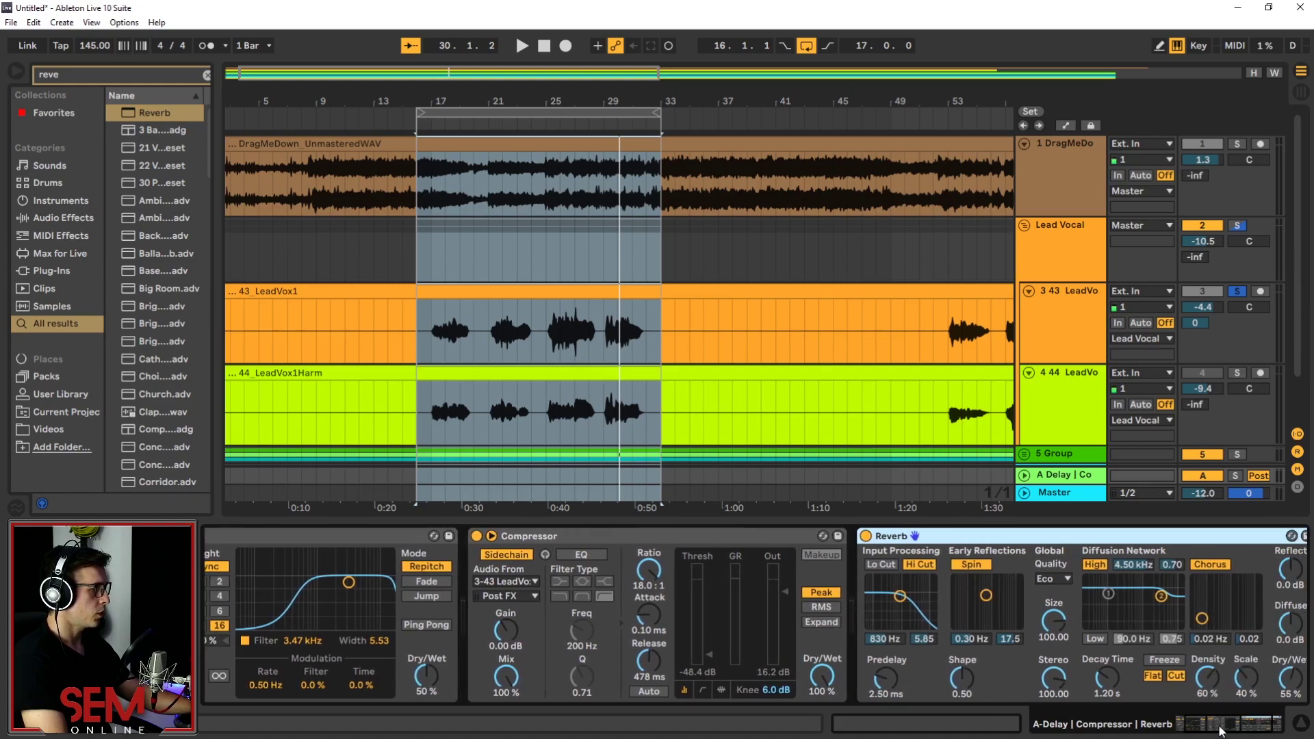
{"action": "left_click", "coordinate": [1102, 678]}
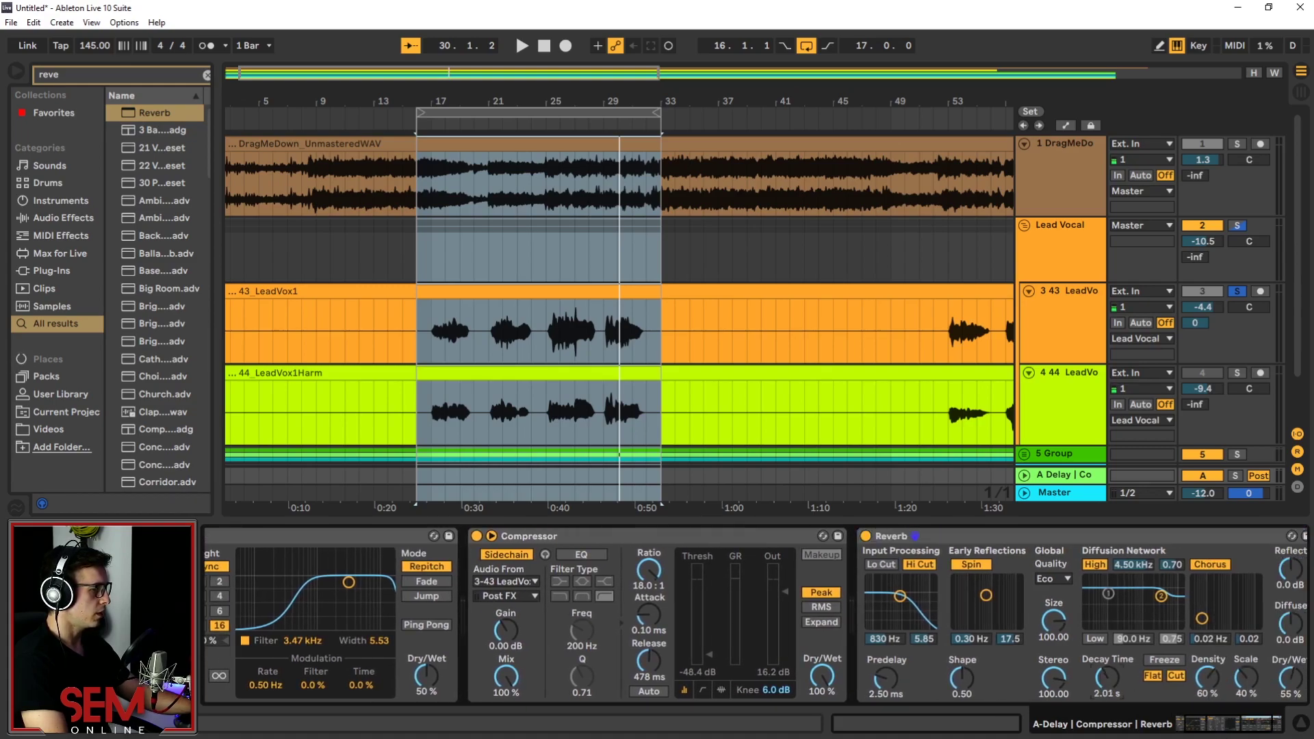
{"action": "key", "text": "space"}
{"action": "left_click_drag", "start_coordinate": [1291, 679], "coordinate": [1291, 656]}
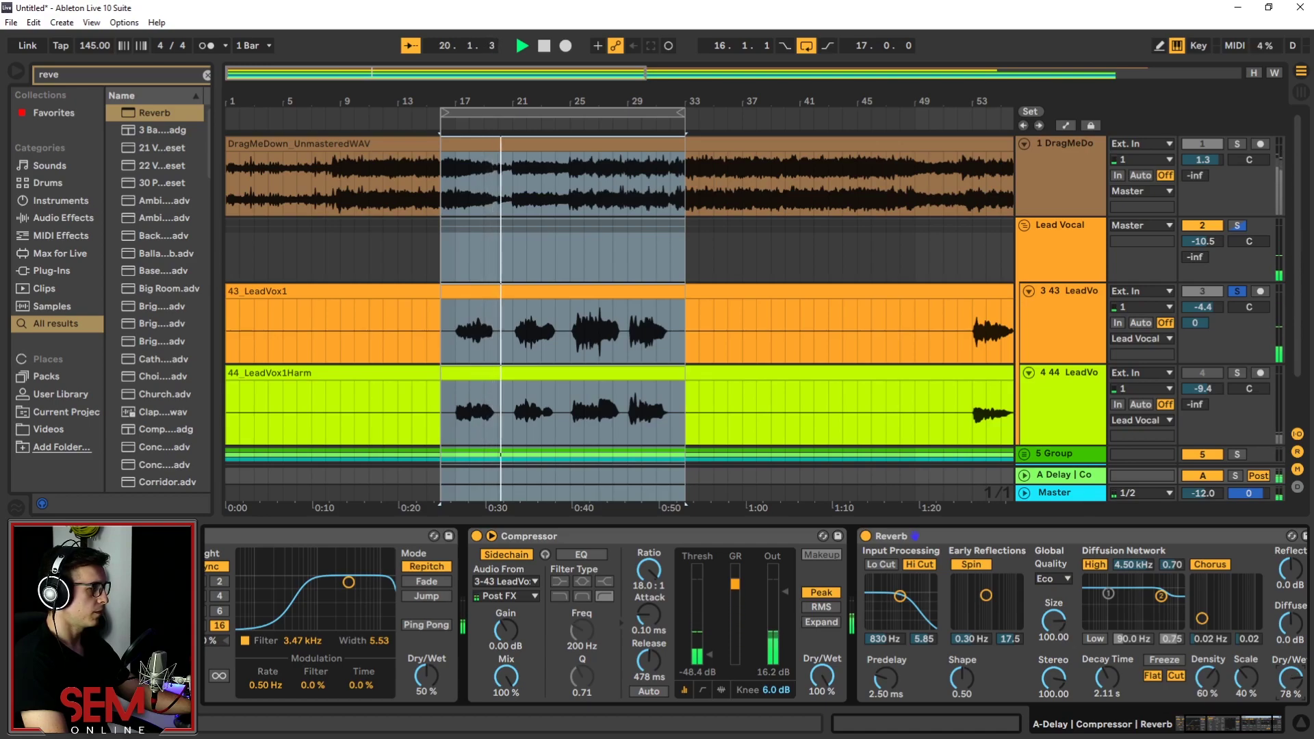
{"action": "left_click_drag", "start_coordinate": [1290, 679], "coordinate": [1290, 682]}
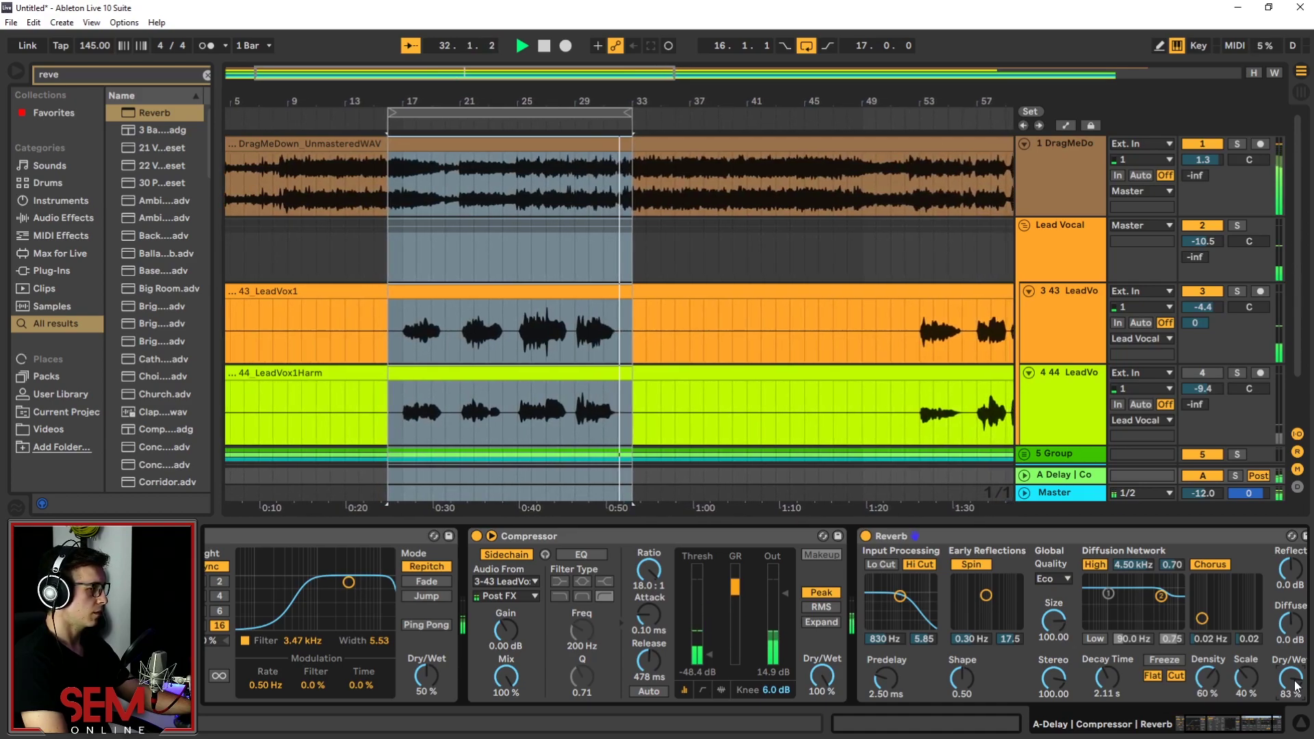
{"action": "key", "text": "space"}
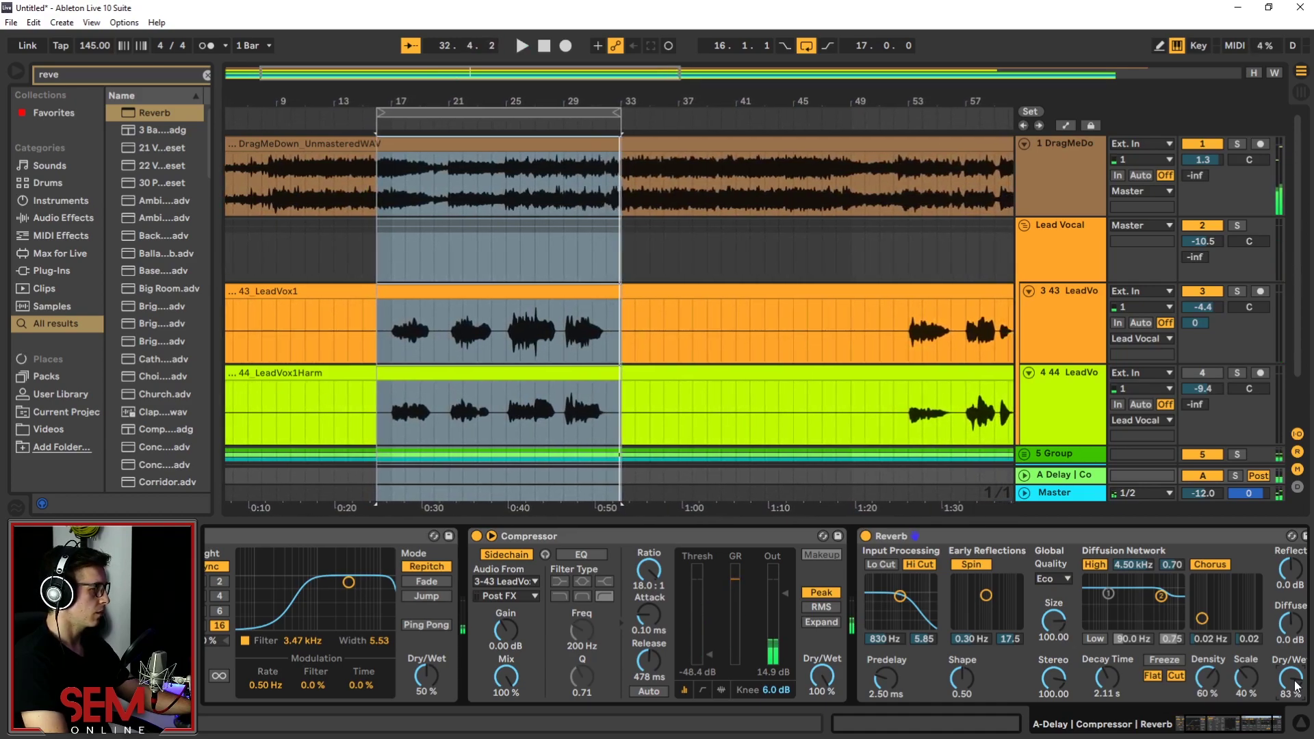